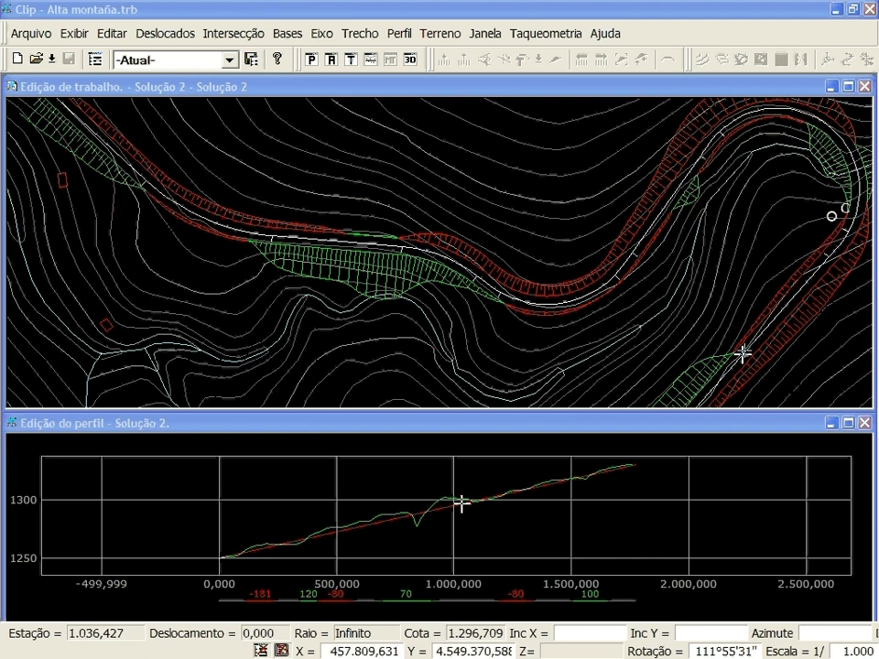
- Calculate the earthwork volumes of the Solução 2 profile from station 0 to station 1.036, with curvature correction enabled
{"action": "mouse_move", "coordinate": [741, 352]}
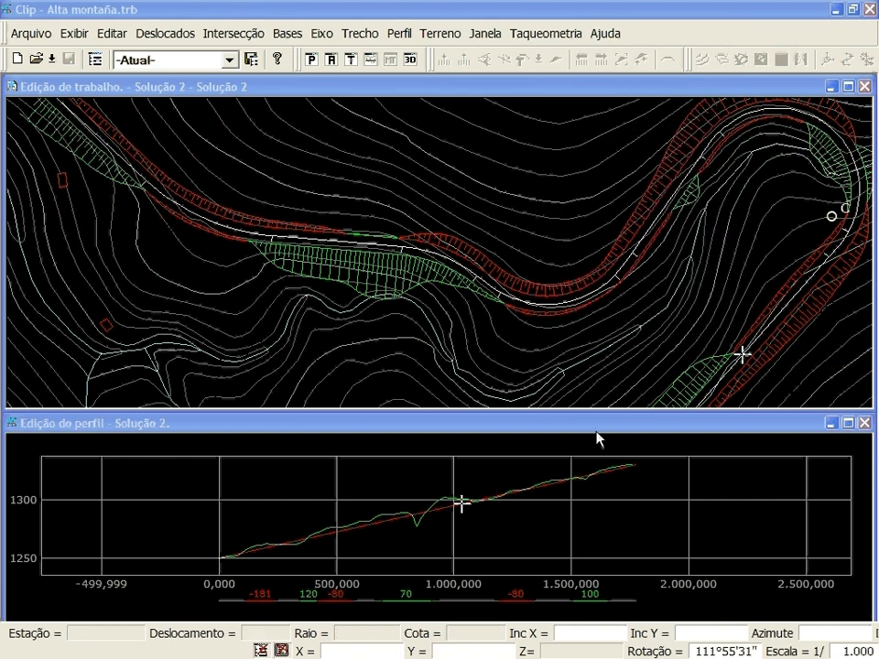
{"action": "right_click", "coordinate": [585, 444]}
{"action": "left_click", "coordinate": [628, 307]}
{"action": "double_click", "coordinate": [510, 314]}
{"action": "type", "text": "1036"}
{"action": "left_click", "coordinate": [303, 356]}
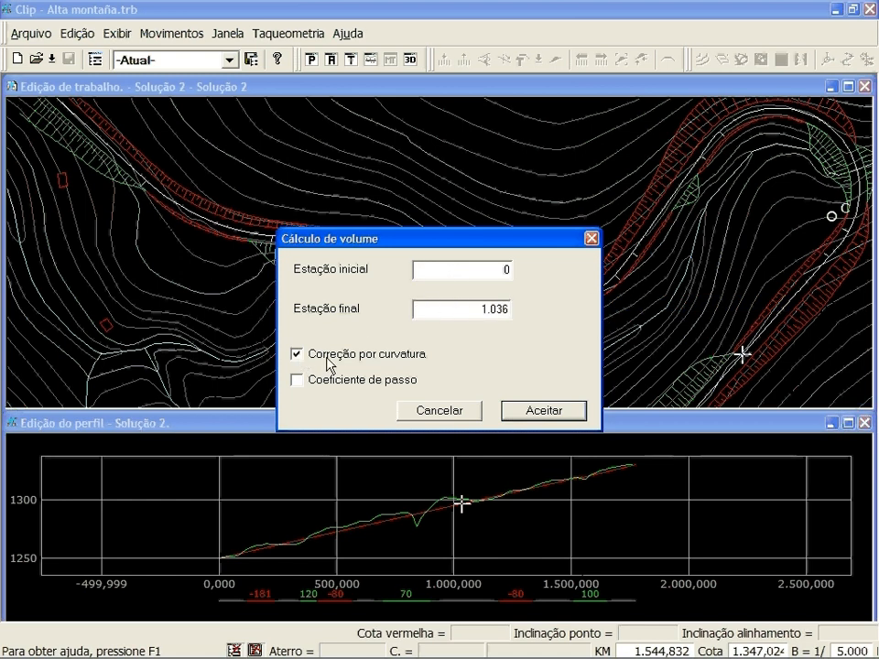
{"action": "left_click", "coordinate": [547, 411]}
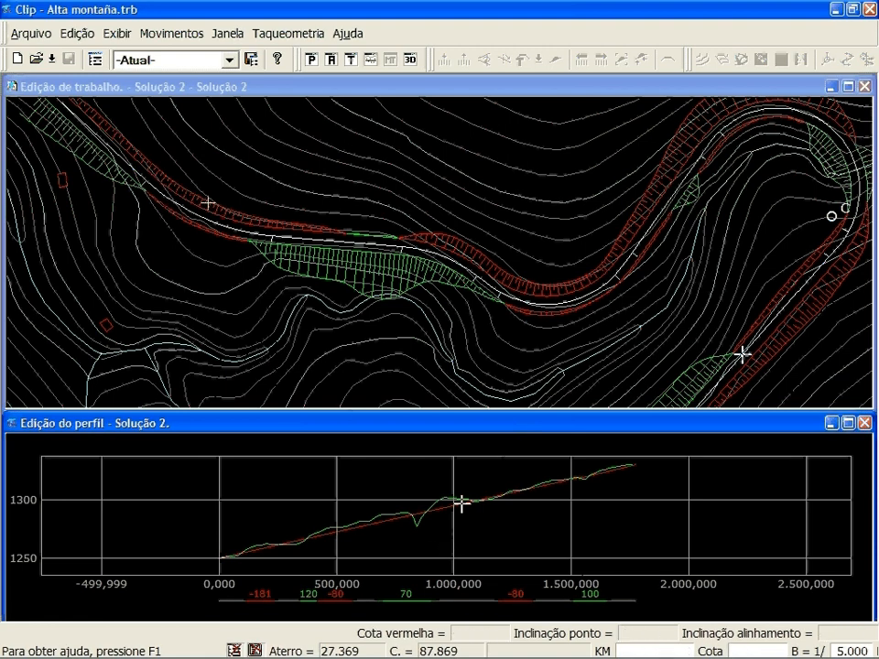
- Set the design speed of the Solução 2 axis to 50 in its general data
{"action": "left_click", "coordinate": [92, 59]}
{"action": "right_click", "coordinate": [103, 217]}
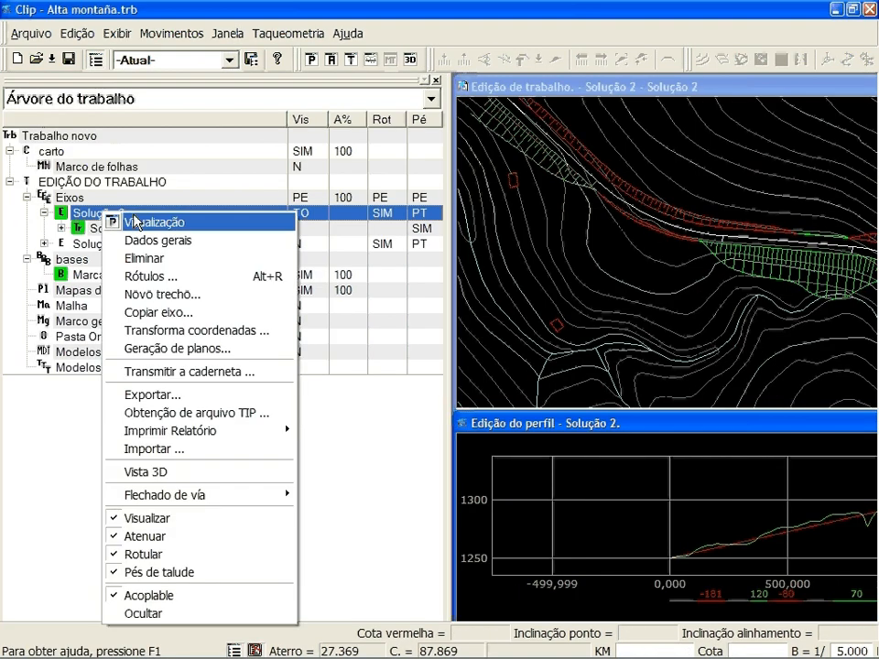
{"action": "left_click", "coordinate": [156, 241]}
{"action": "left_click", "coordinate": [453, 226]}
{"action": "left_click", "coordinate": [423, 260]}
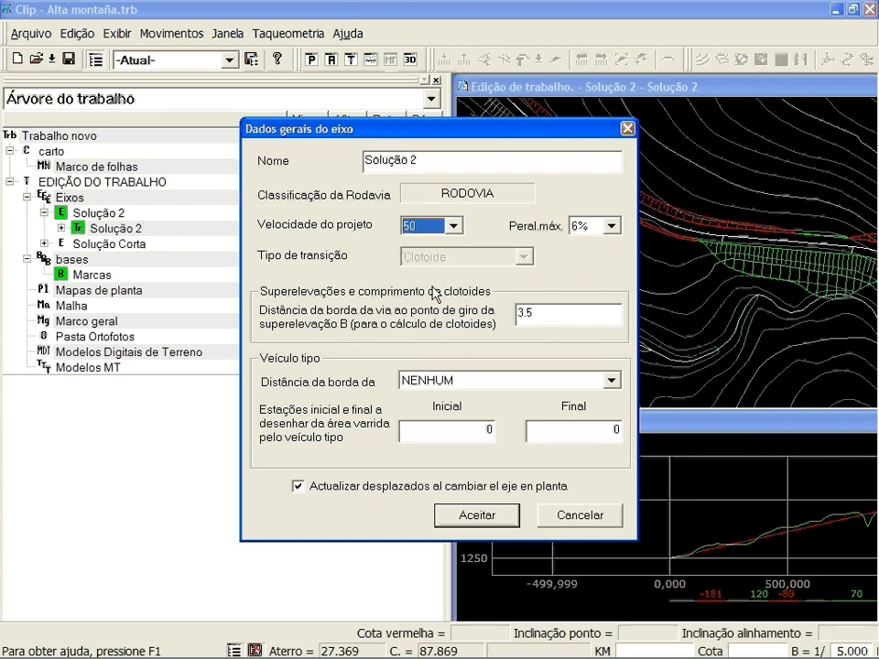
{"action": "left_click", "coordinate": [488, 515]}
- Set the design speed of the Solução 2 section to 45 in its global values and hide the work tree
{"action": "right_click", "coordinate": [103, 228]}
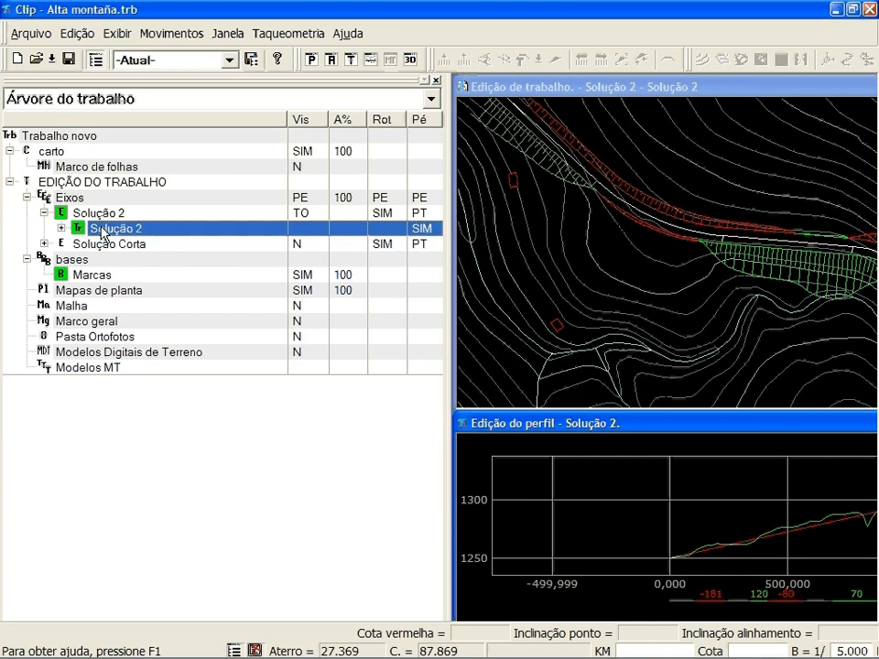
{"action": "left_click", "coordinate": [167, 32]}
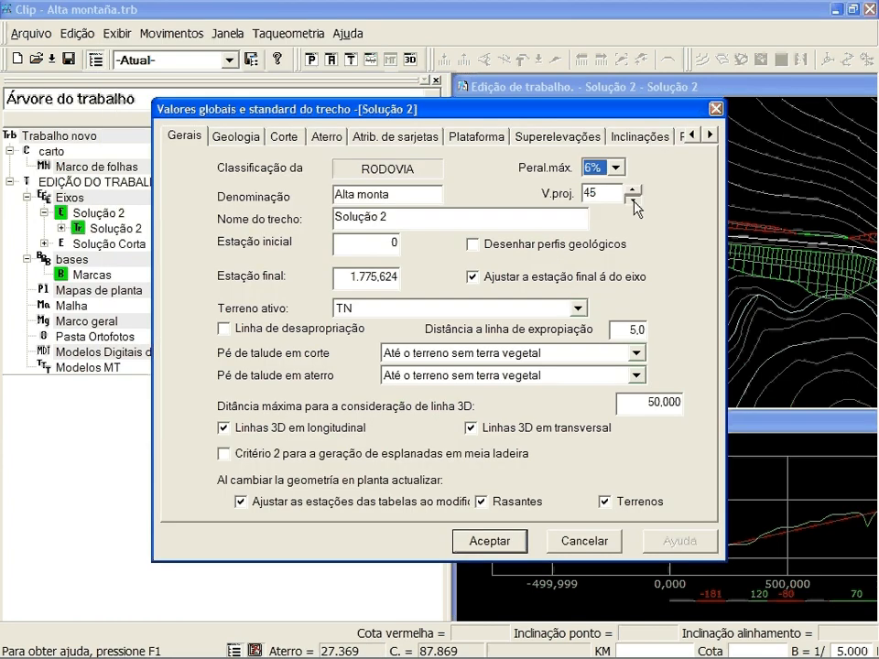
{"action": "left_click", "coordinate": [494, 540]}
{"action": "left_click", "coordinate": [437, 82]}
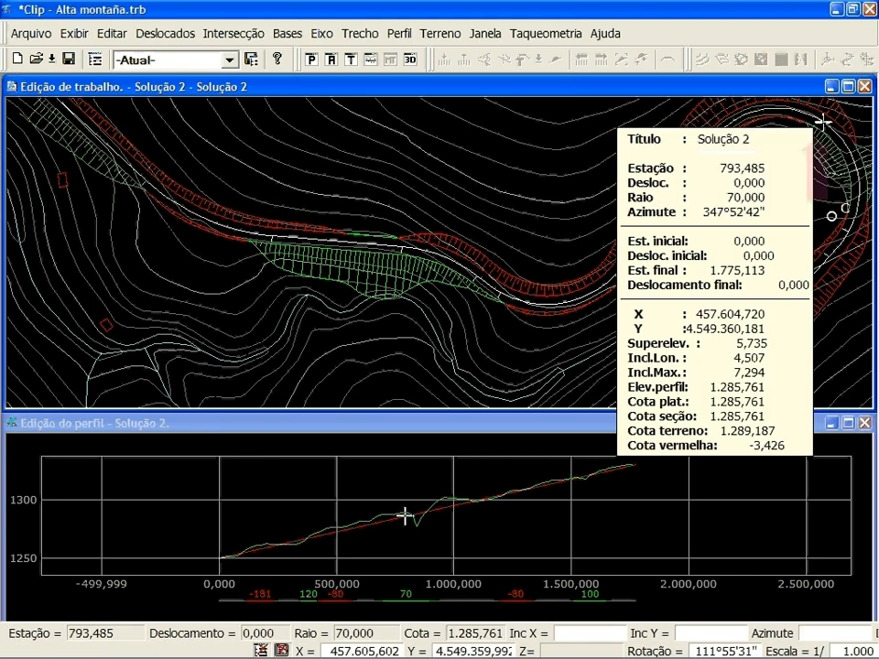
- Insert and capture a vertex on the profile grade line within the 70 m radius curve, at about station 796
{"action": "scroll", "coordinate": [428, 525], "scroll_direction": "up", "scroll_amount": 4}
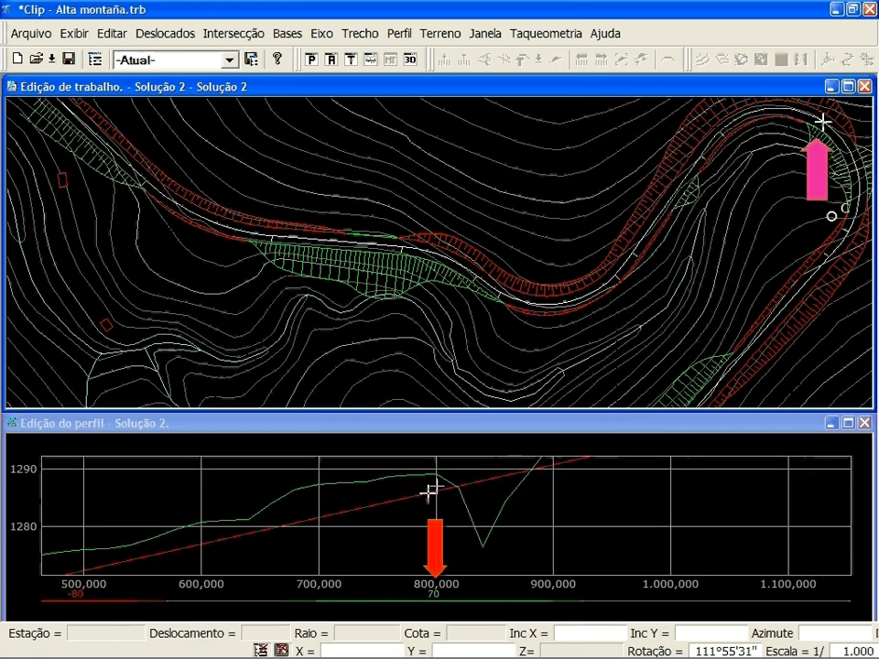
{"action": "right_click", "coordinate": [427, 493]}
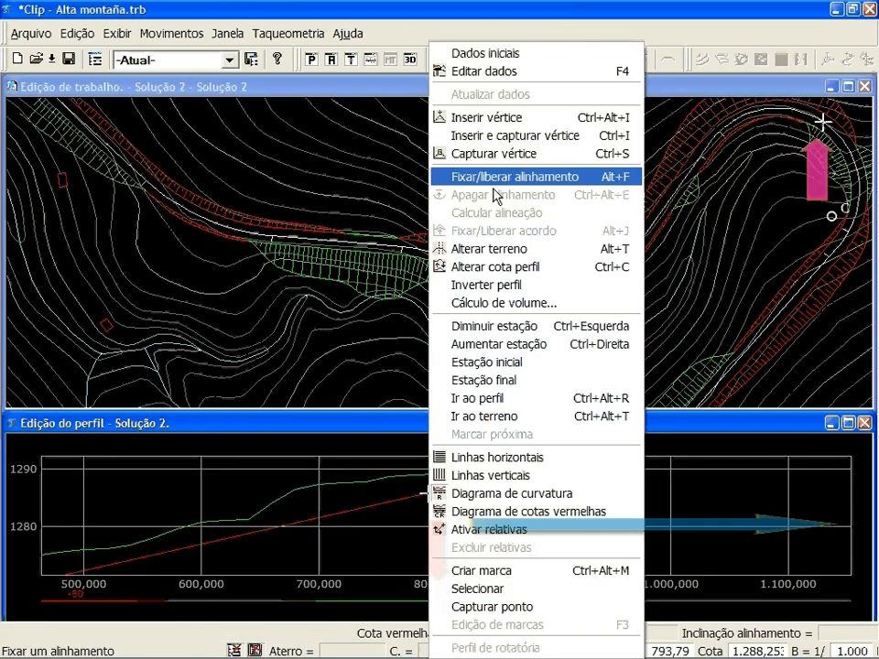
{"action": "left_click", "coordinate": [504, 136]}
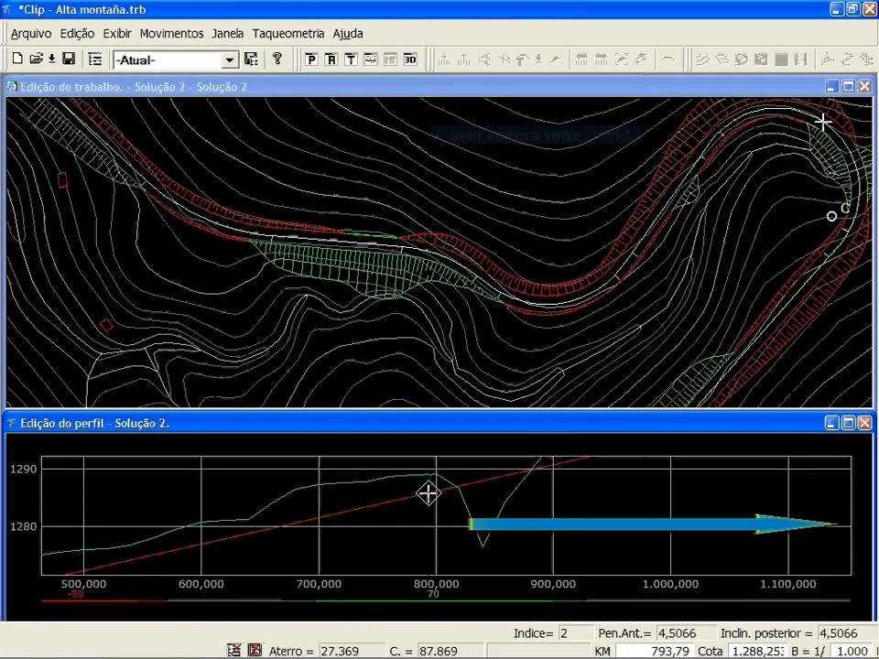
- Insert and capture a grade vertex within the -80 m radius curve, raising it to about elevation 1.279,5 near station 493
{"action": "left_click", "coordinate": [561, 304]}
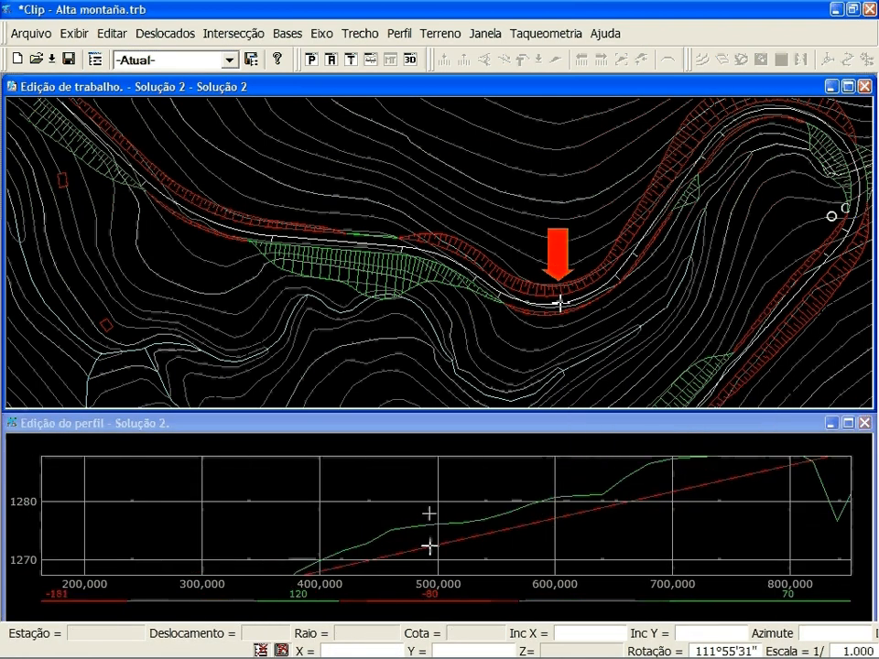
{"action": "right_click", "coordinate": [428, 546]}
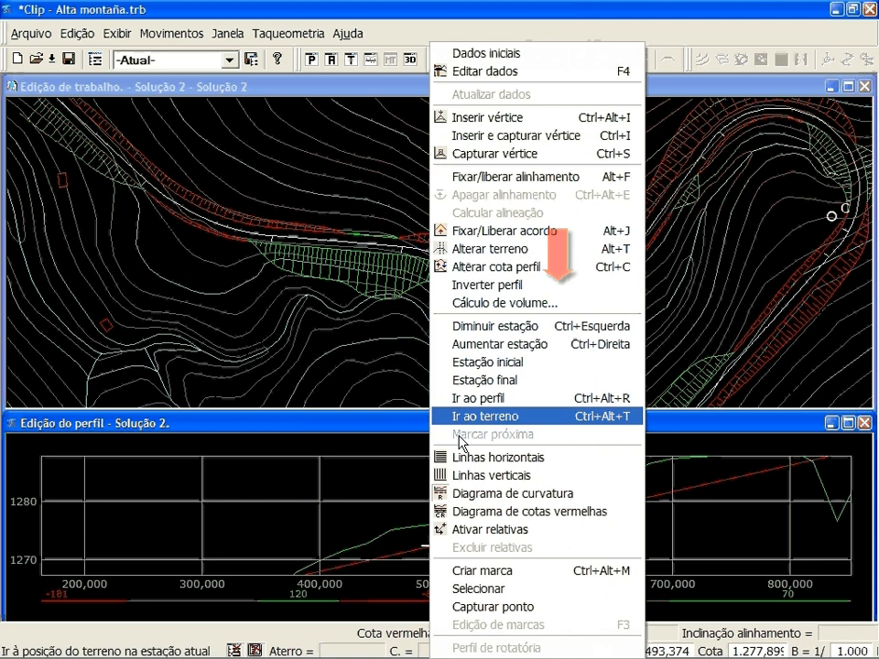
{"action": "left_click", "coordinate": [502, 135]}
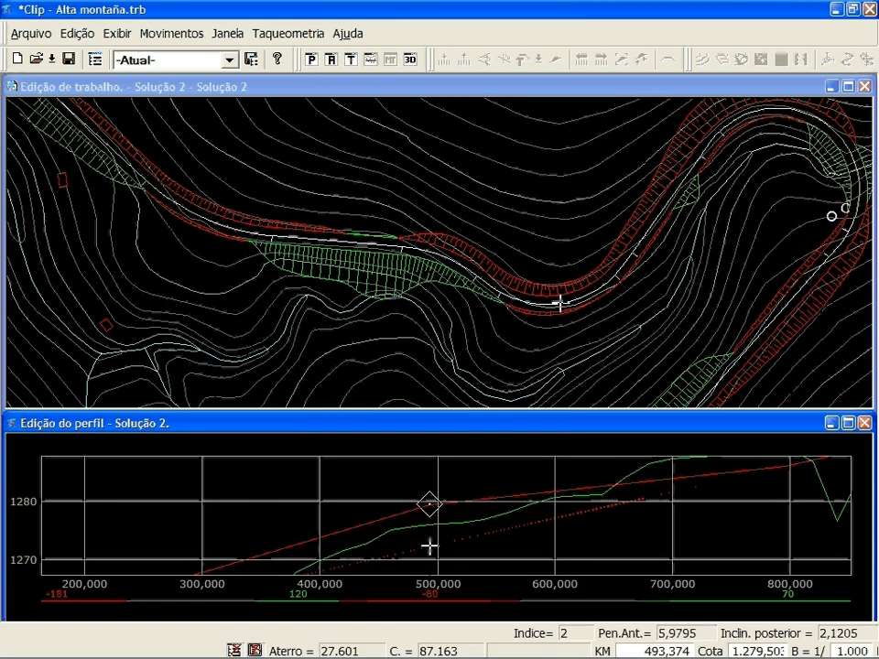
- Fix the captured vertex with an entry grade of 6 %, and release the alignment that leaves it
{"action": "right_click", "coordinate": [429, 503]}
{"action": "left_click", "coordinate": [462, 397]}
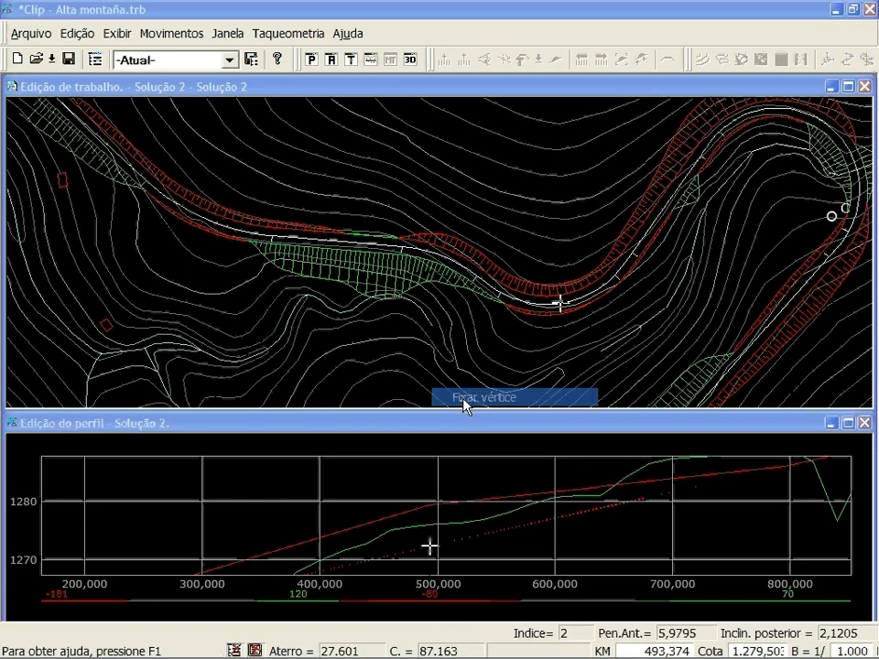
{"action": "type", "text": "6"}
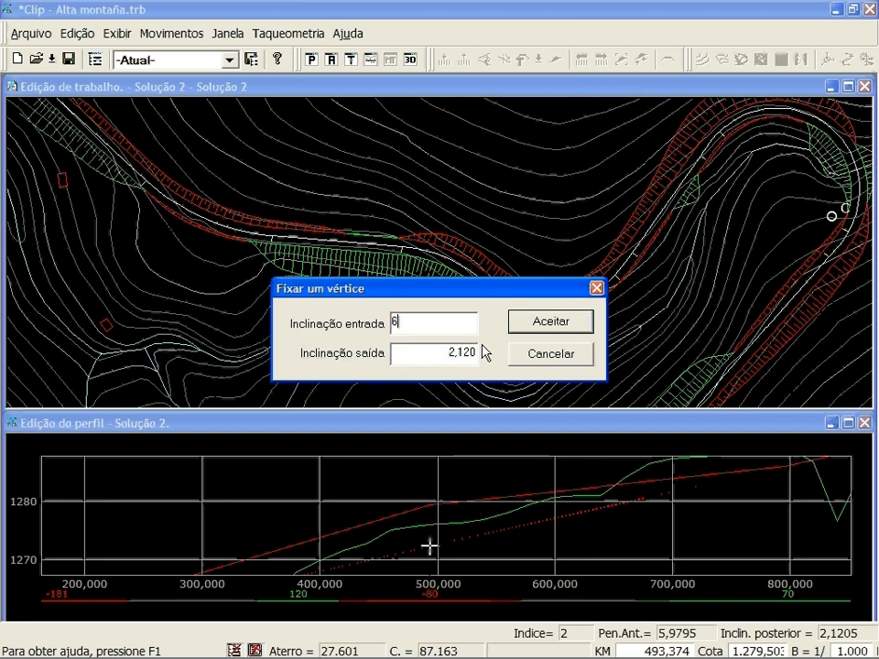
{"action": "left_click", "coordinate": [560, 332]}
{"action": "right_click", "coordinate": [502, 473]}
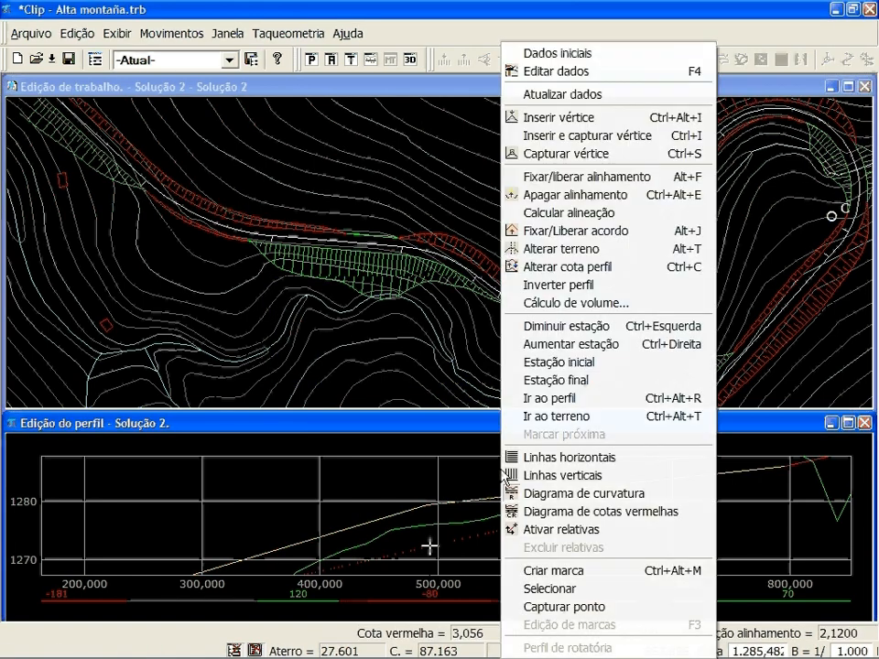
{"action": "left_click", "coordinate": [573, 186]}
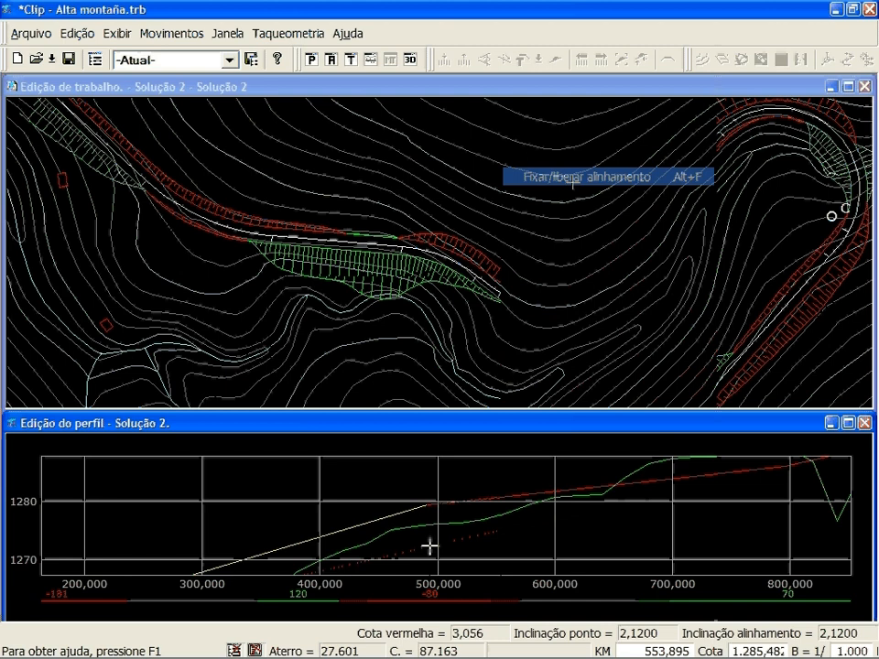
- Give profile vertex 2 a vertical curve length of 100 in the profile data and reposition the vertex at about station 493,36
{"action": "left_click", "coordinate": [844, 423]}
{"action": "right_click", "coordinate": [430, 363]}
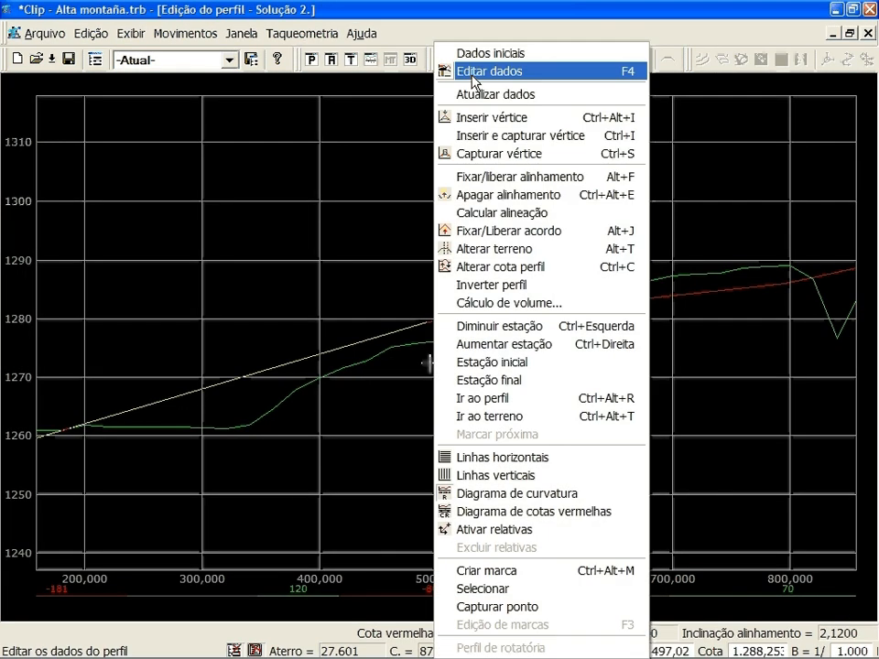
{"action": "left_click", "coordinate": [473, 74]}
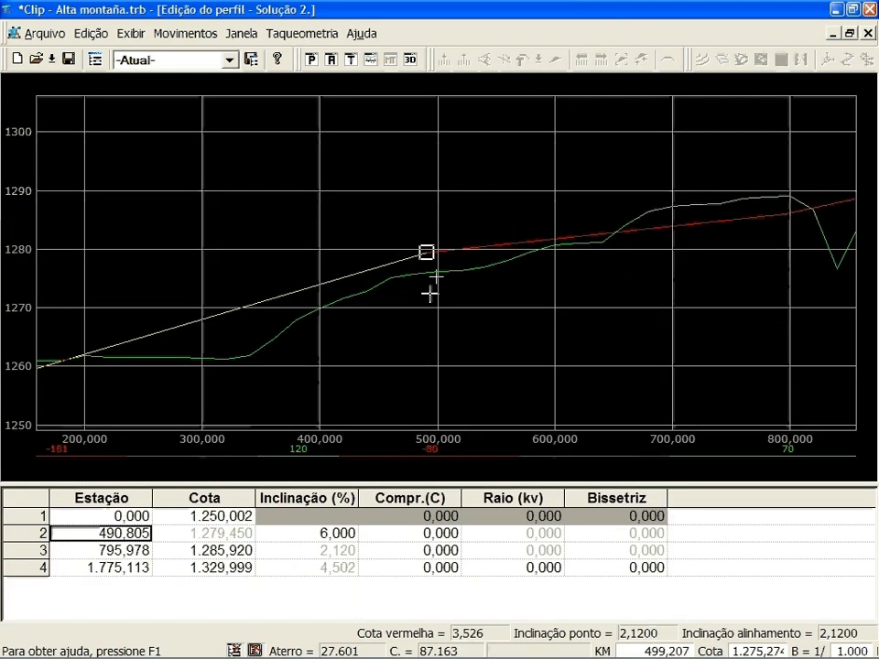
{"action": "type", "text": "10"}
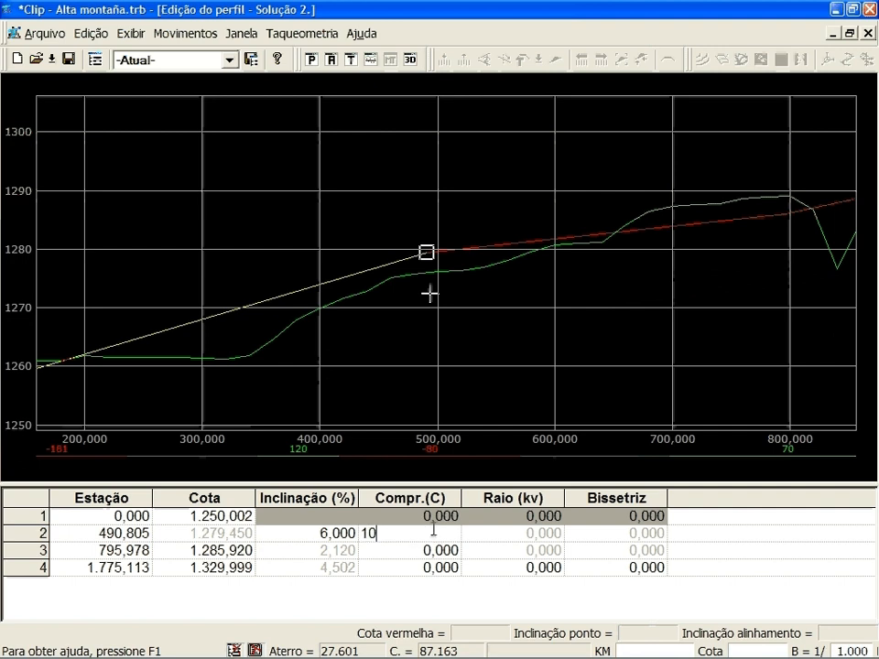
{"action": "type", "text": "0"}
{"action": "key", "text": "Tab"}
{"action": "scroll", "coordinate": [447, 258], "scroll_direction": "up", "scroll_amount": 1}
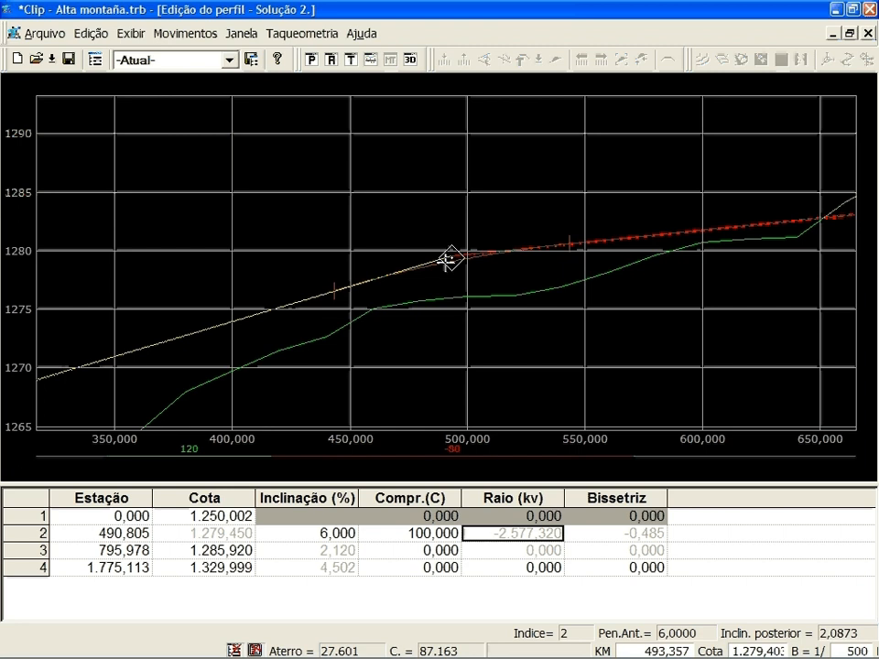
{"action": "left_click", "coordinate": [445, 261]}
- Set the vertical curve length of profile vertex 3 to 200 and return to the combined plan and profile view
{"action": "scroll", "coordinate": [445, 261], "scroll_direction": "down", "scroll_amount": 1}
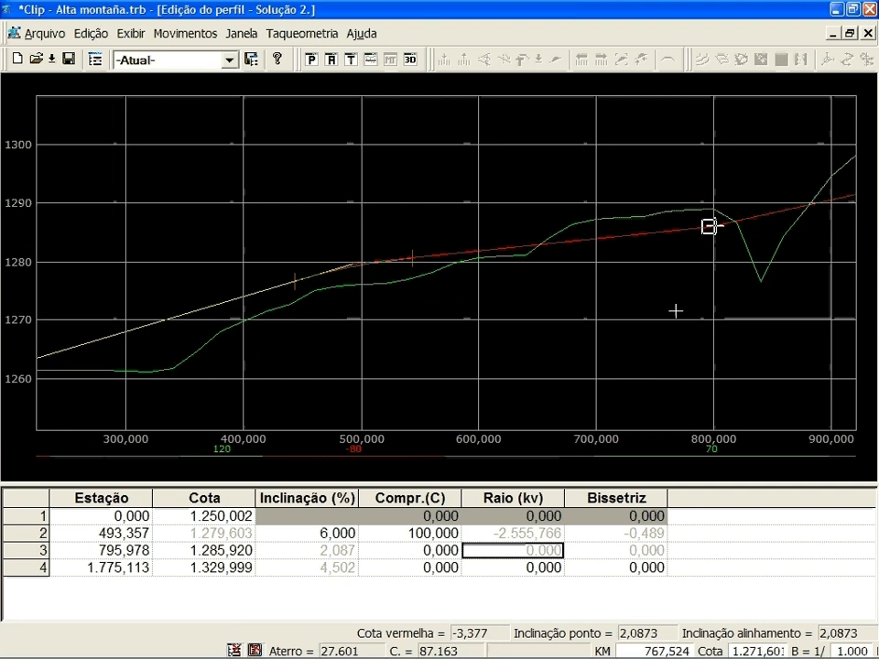
{"action": "left_click", "coordinate": [431, 554]}
{"action": "type", "text": "20"}
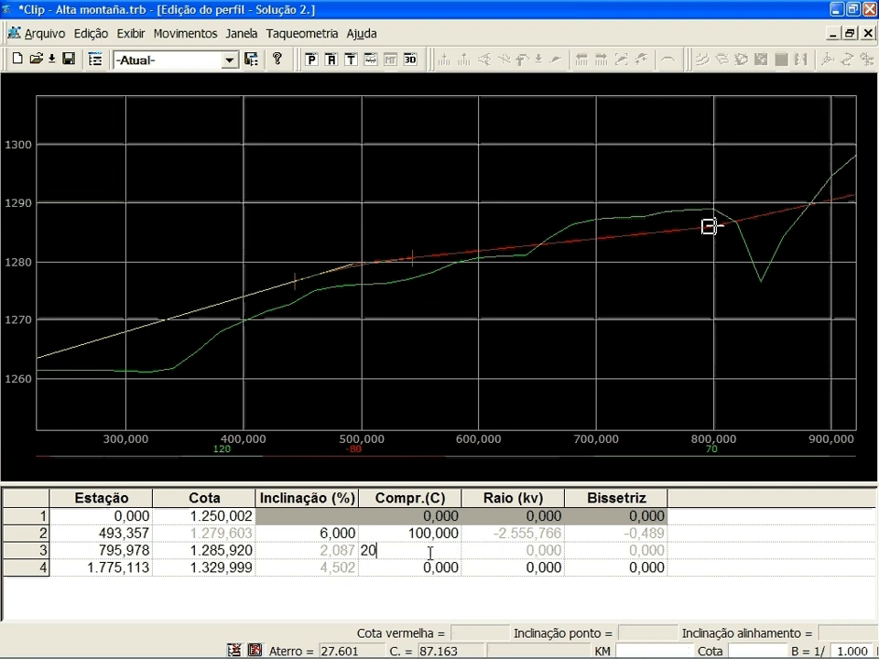
{"action": "key", "text": "Tab"}
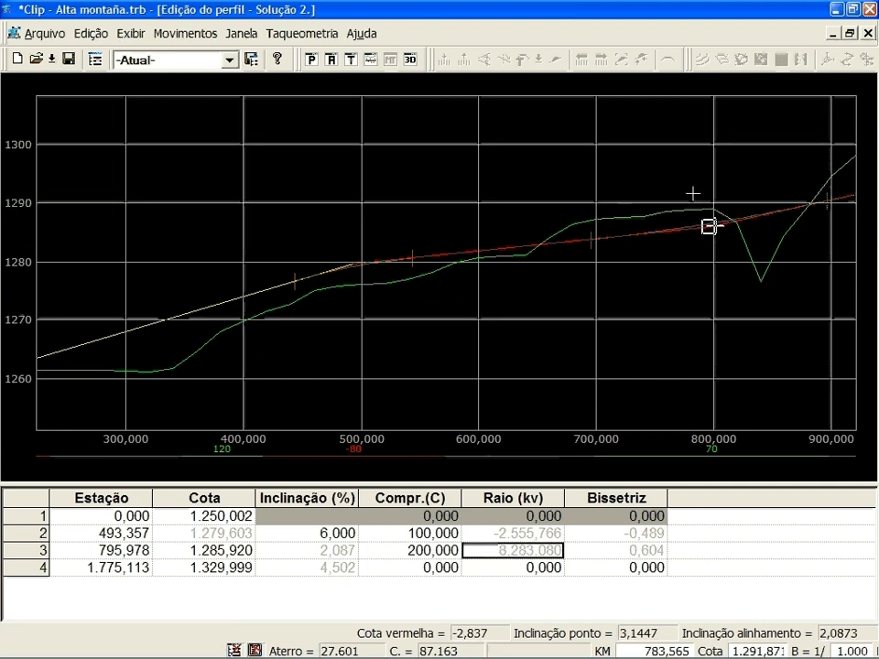
{"action": "scroll", "coordinate": [668, 204], "scroll_direction": "up", "scroll_amount": 2}
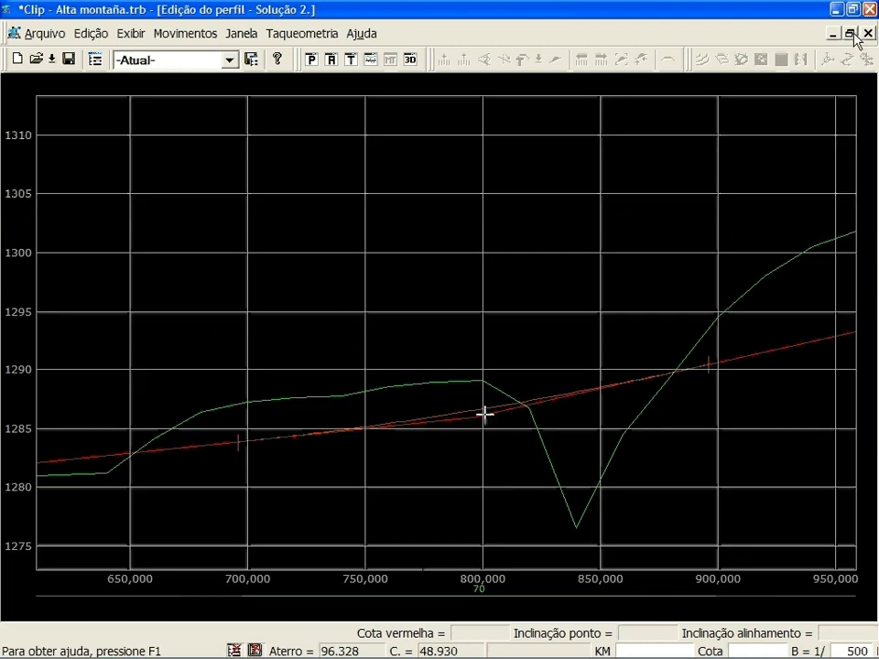
{"action": "left_click", "coordinate": [850, 34]}
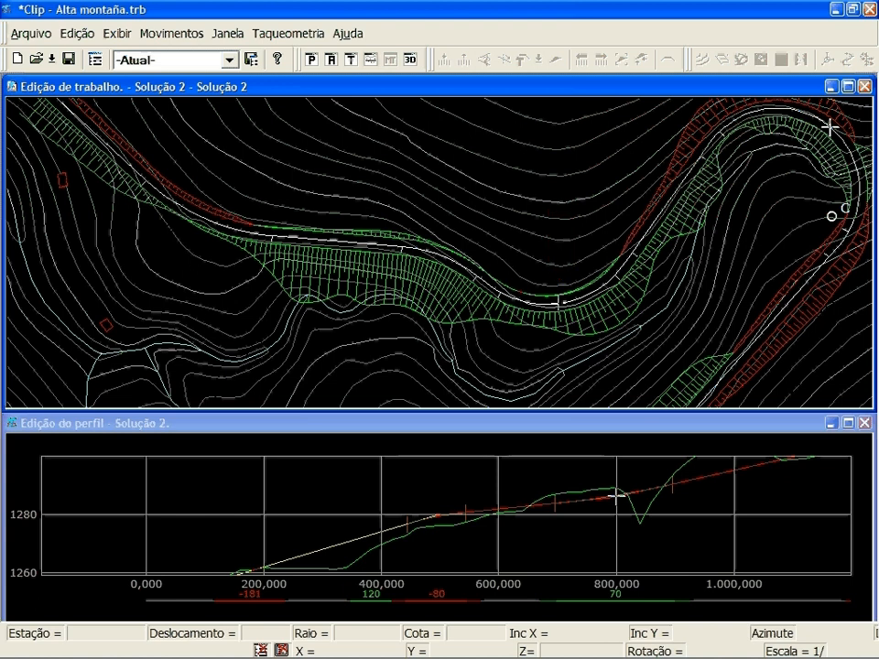
- Create a base point in the plan on the uphill side of the -80 m radius curve, near station 492
{"action": "left_click", "coordinate": [436, 517]}
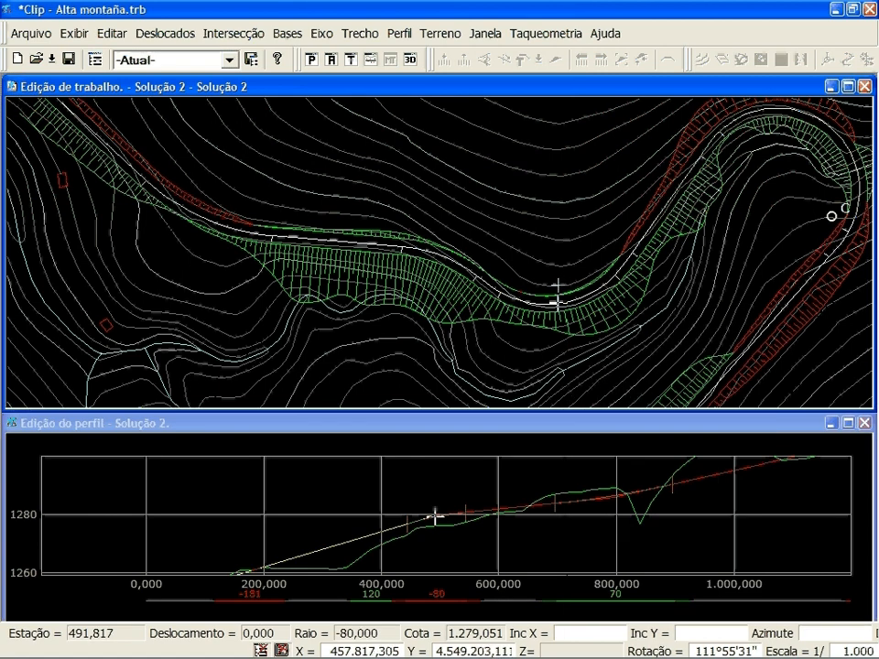
{"action": "mouse_move", "coordinate": [557, 291]}
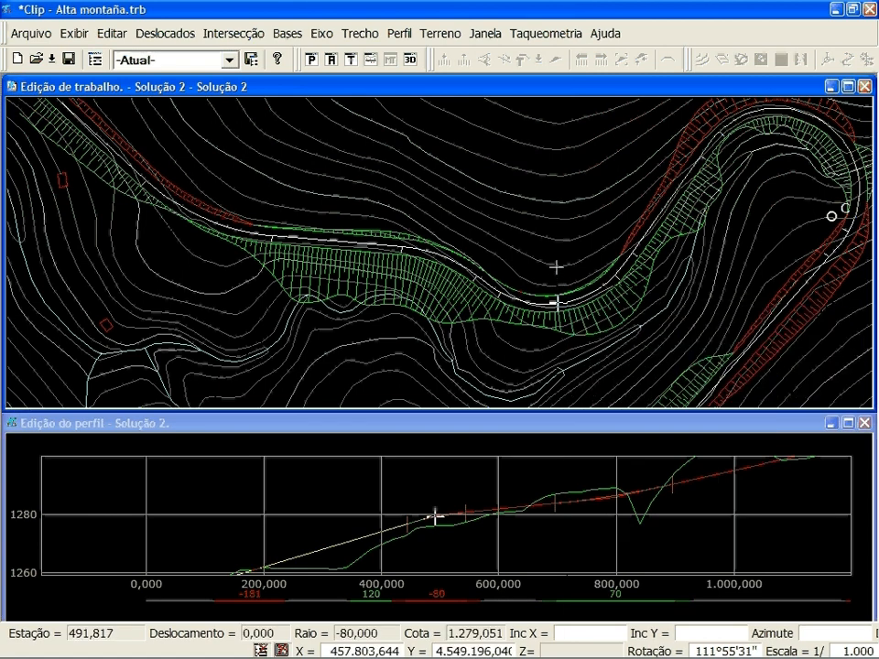
{"action": "mouse_move", "coordinate": [557, 267]}
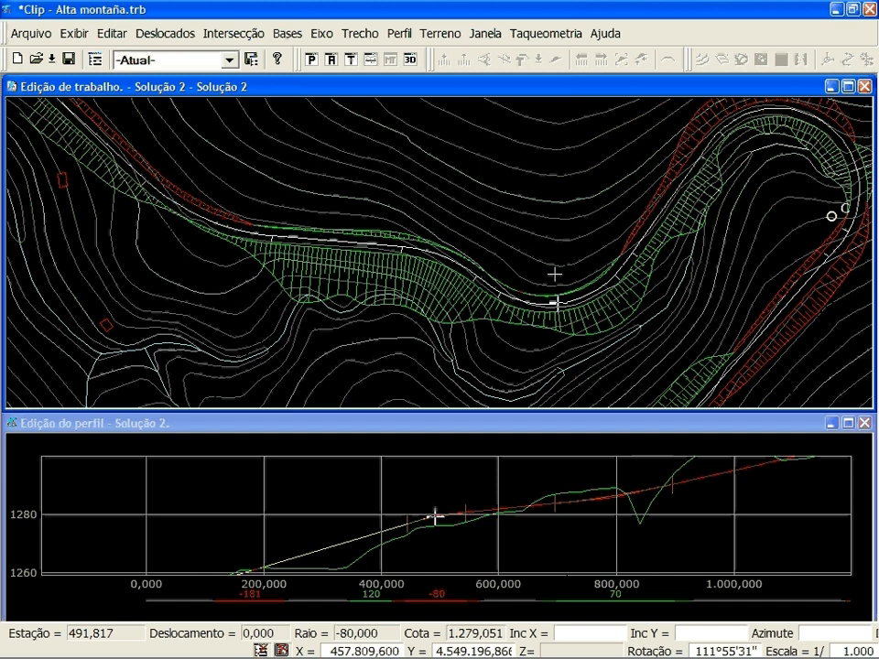
{"action": "right_click", "coordinate": [553, 273]}
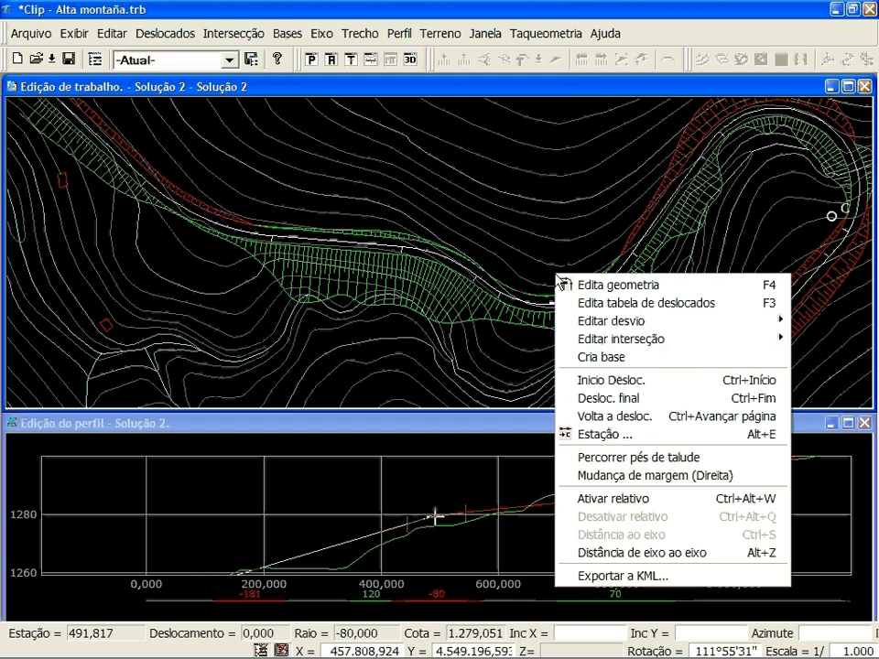
{"action": "left_click", "coordinate": [589, 354]}
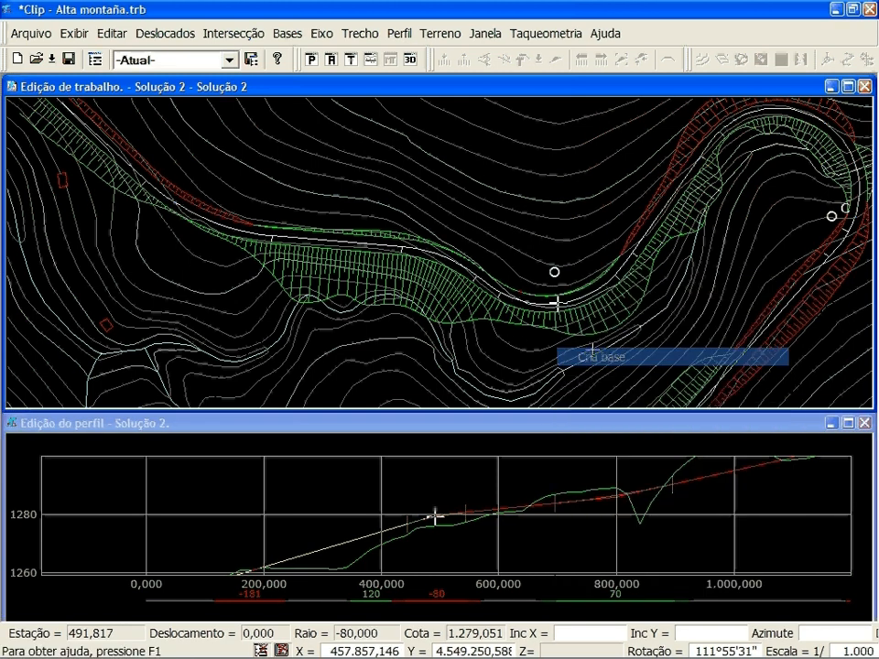
- Activate the relative origin at the new base point and measure its distance to the axis near station 492
{"action": "right_click", "coordinate": [555, 273]}
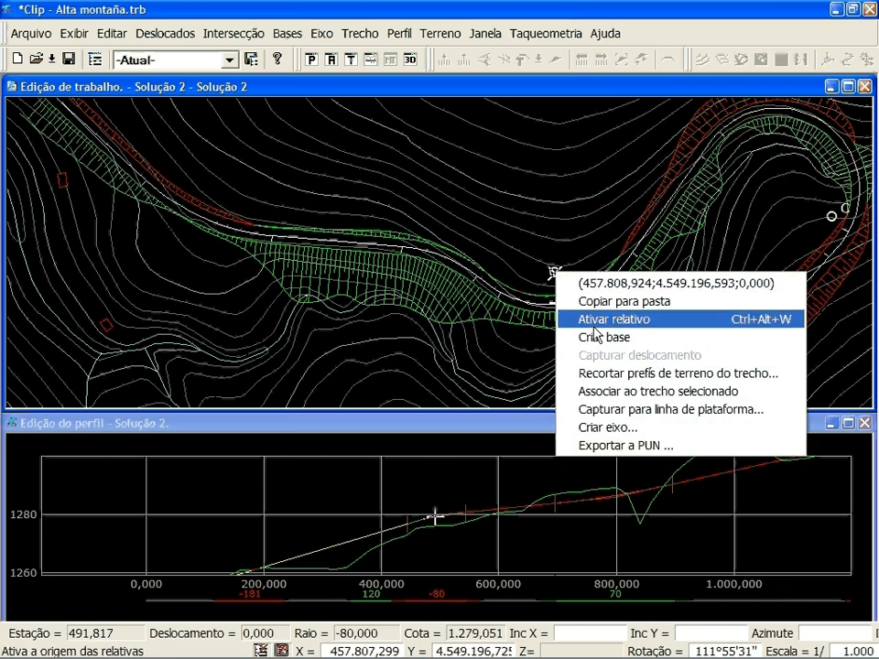
{"action": "left_click", "coordinate": [580, 320]}
{"action": "mouse_move", "coordinate": [559, 302]}
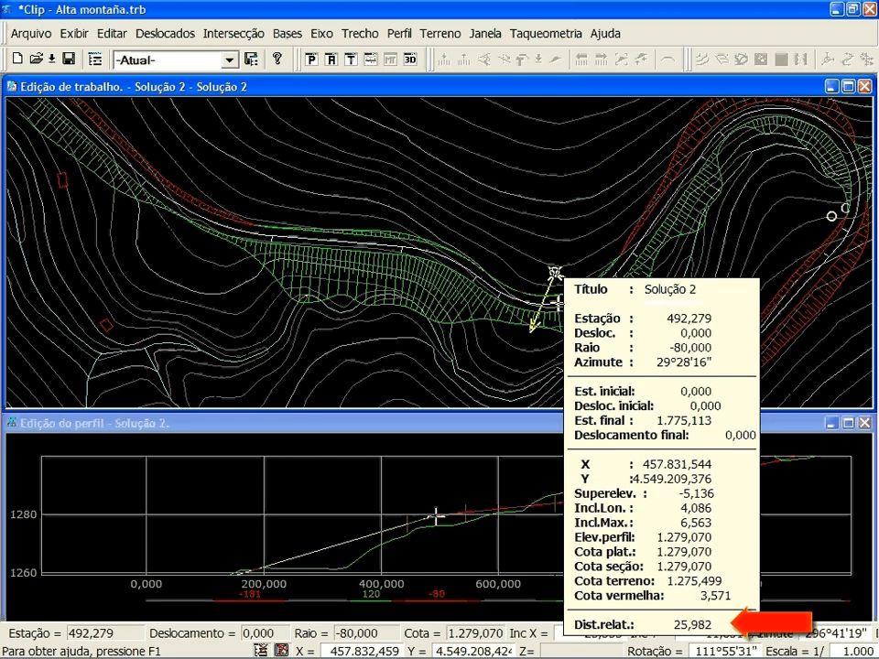
- Open the axis geometry for editing and give fixed alignment 5 an offset of -25 with entry and exit clothoid parameters of 51
{"action": "right_click", "coordinate": [472, 186]}
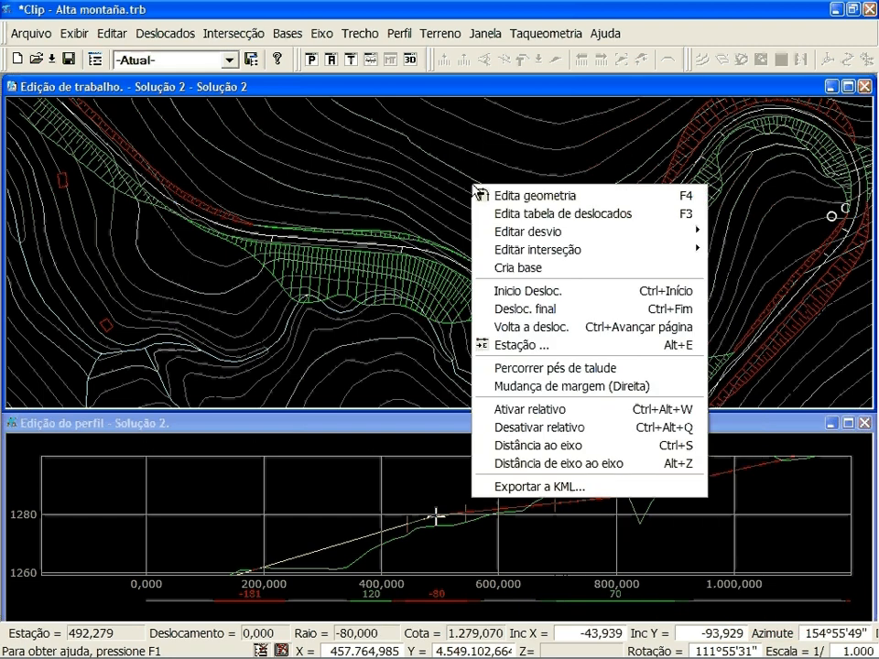
{"action": "left_click", "coordinate": [514, 196]}
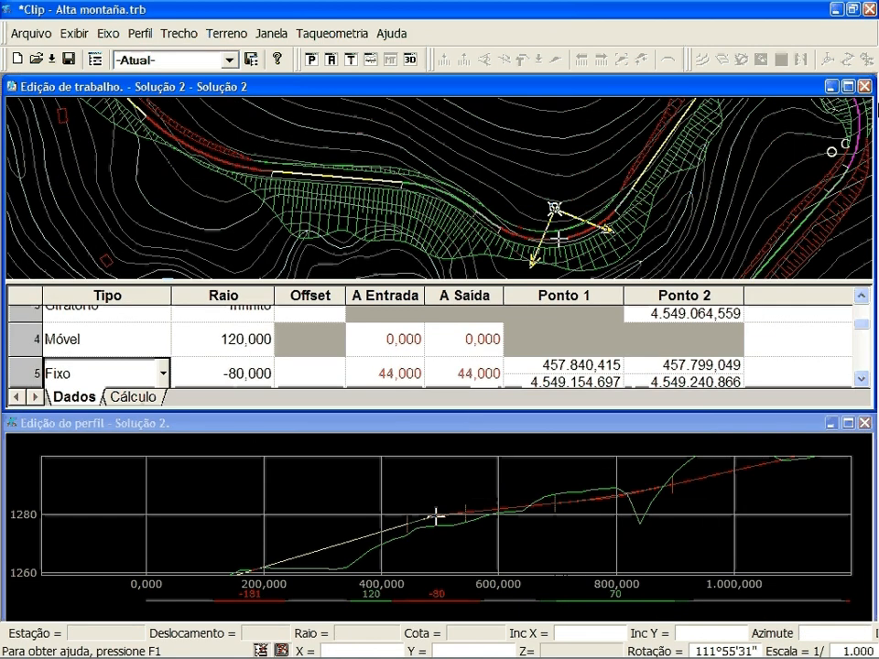
{"action": "left_click", "coordinate": [848, 83]}
{"action": "left_click_drag", "start_coordinate": [871, 463], "coordinate": [869, 414]}
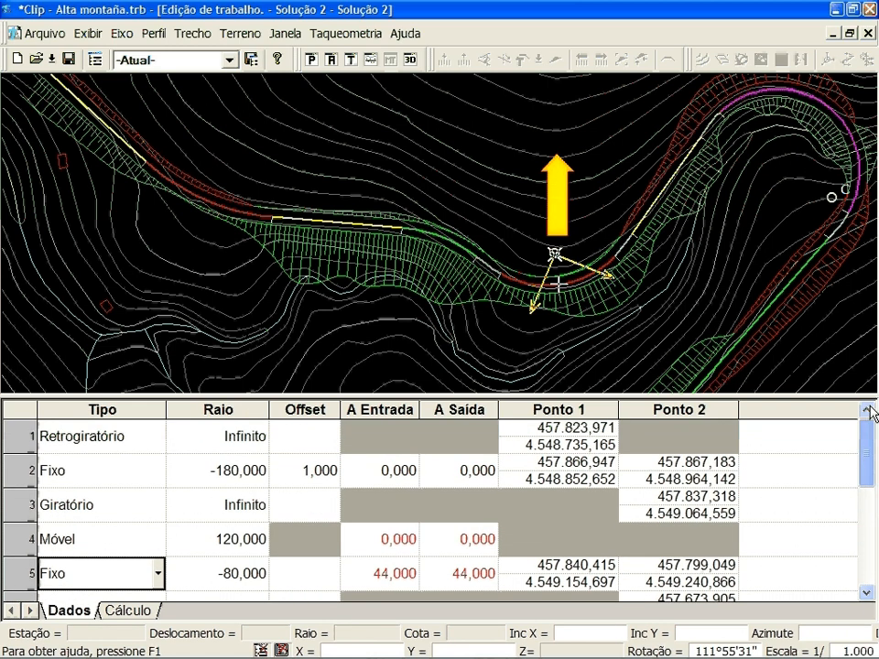
{"action": "left_click", "coordinate": [285, 574]}
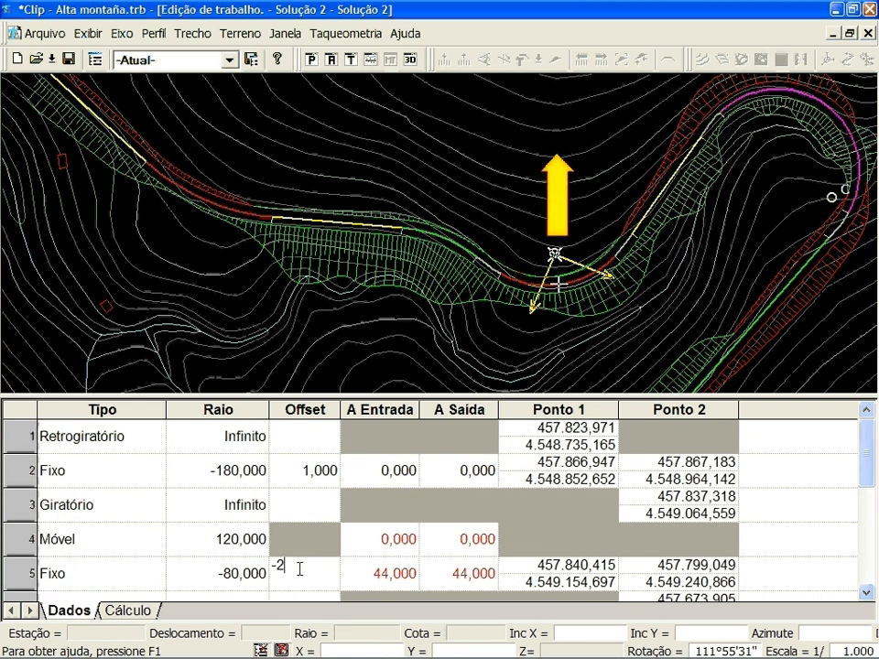
{"action": "type", "text": "-25"}
{"action": "key", "text": "Tab"}
{"action": "type", "text": "51"}
{"action": "key", "text": "Tab"}
{"action": "type", "text": "51"}
{"action": "key", "text": "Tab"}
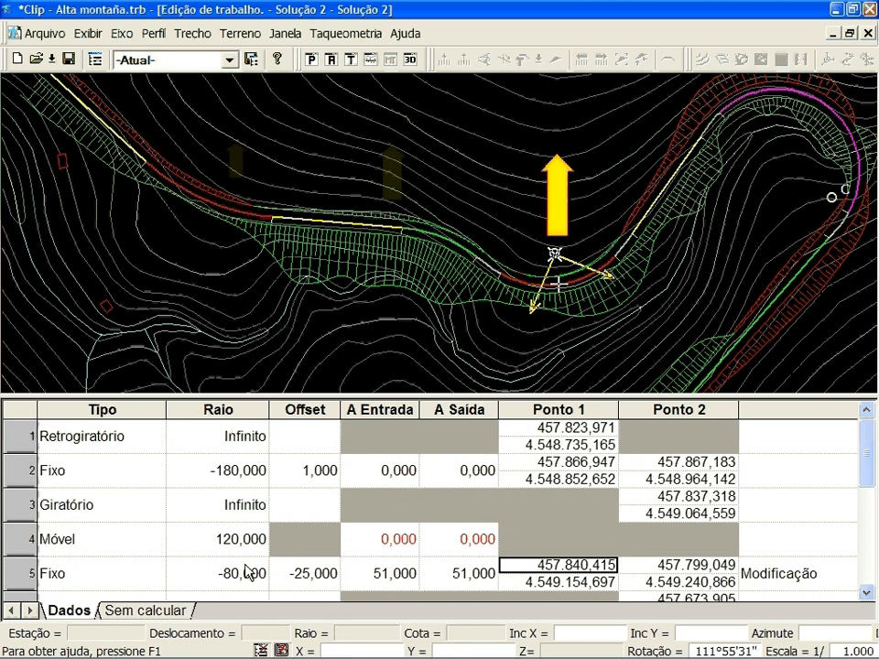
- Set the offset of pivoting alignment 3 to -18 and that of fixed alignment 2 to -8
{"action": "left_click", "coordinate": [295, 506]}
{"action": "type", "text": "-18"}
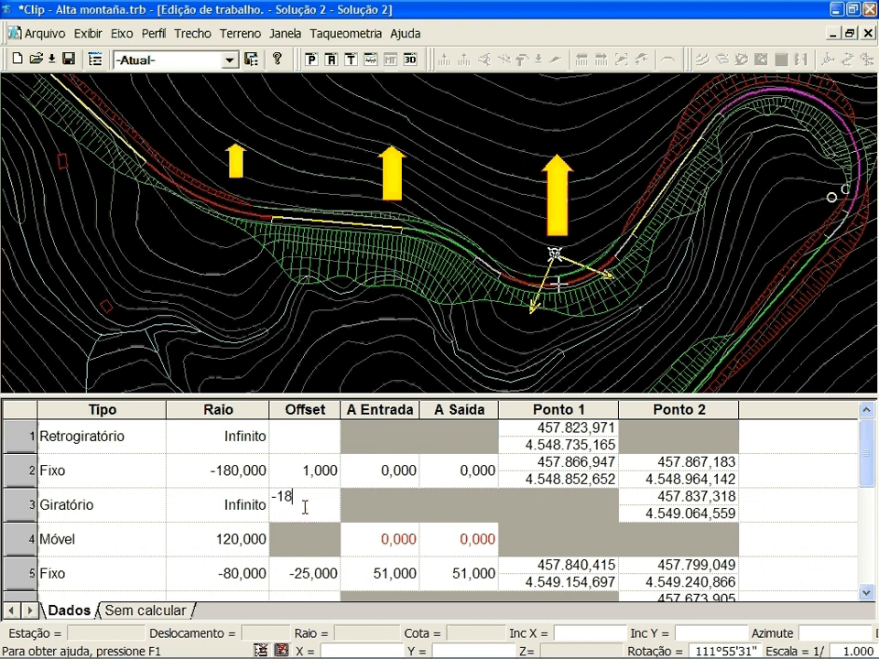
{"action": "key", "text": "Tab"}
{"action": "key", "text": "Up"}
{"action": "left_click", "coordinate": [301, 471]}
{"action": "type", "text": "-8"}
{"action": "key", "text": "Tab"}
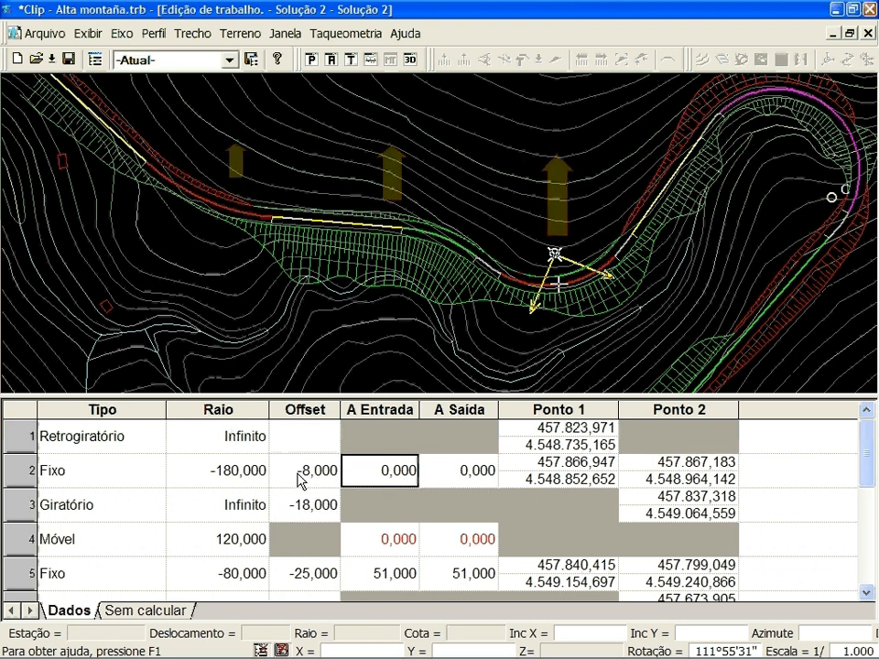
- Fix alignment 5 at its offset position and set its radius to -80
{"action": "left_click", "coordinate": [234, 575]}
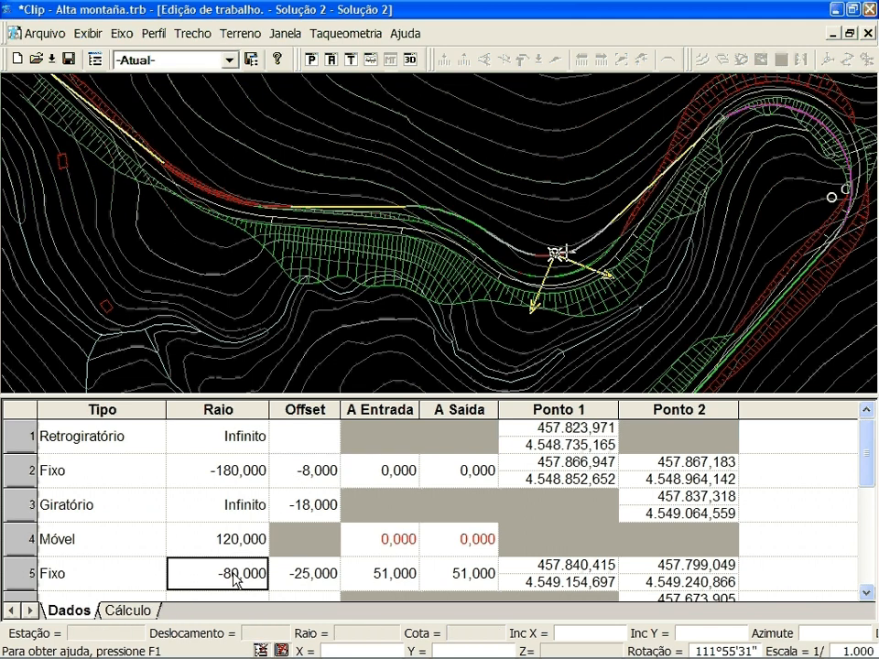
{"action": "type", "text": "-55"}
{"action": "key", "text": "Return"}
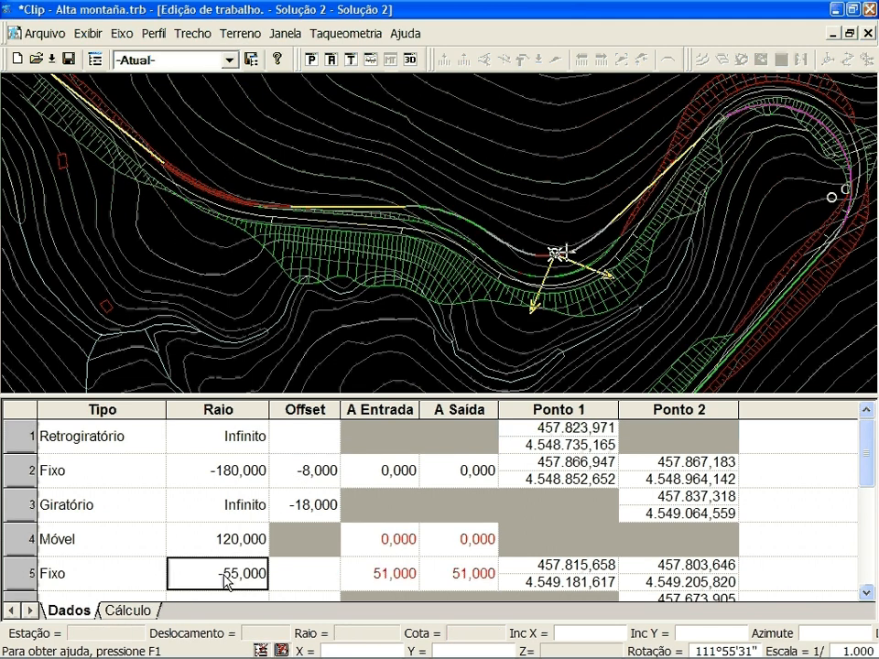
{"action": "type", "text": "-80"}
{"action": "key", "text": "Tab"}
{"action": "key", "text": "Tab"}
{"action": "key", "text": "Tab"}
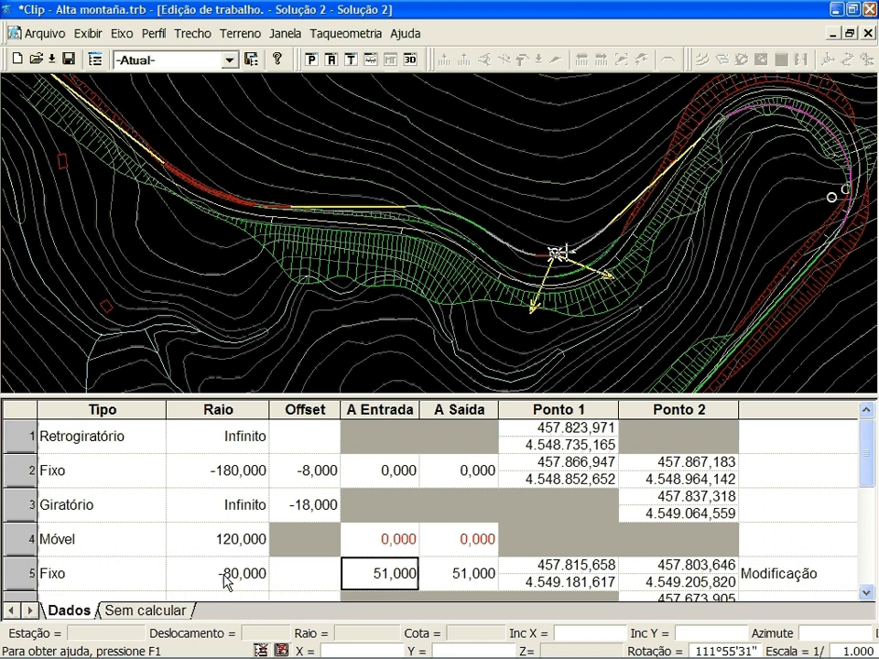
{"action": "key", "text": "Tab"}
- Switch the clothoids to definition by length and set the entry and exit lengths of mobile alignment 4 to 29,008
{"action": "right_click", "coordinate": [393, 334]}
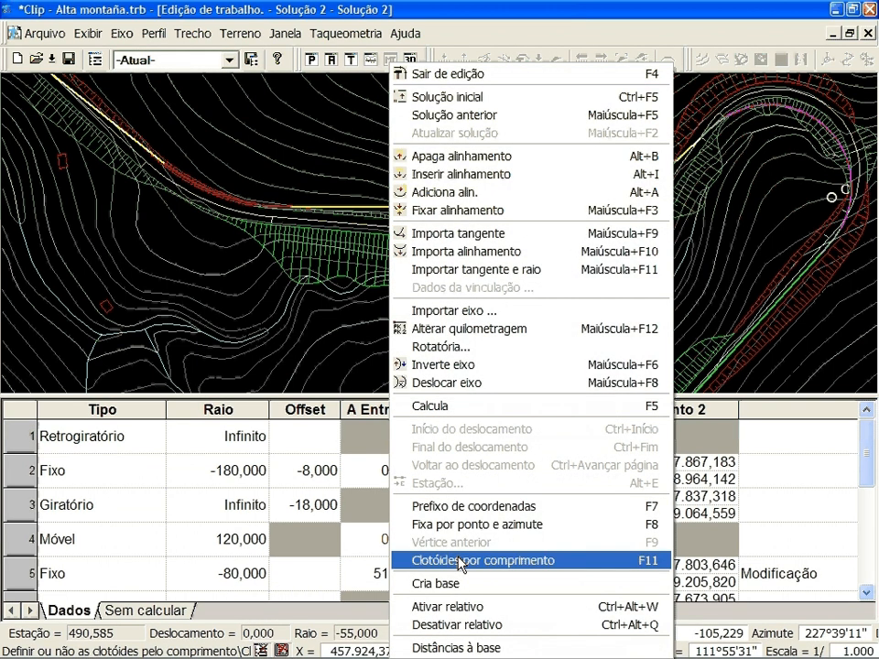
{"action": "left_click", "coordinate": [461, 560]}
{"action": "left_click", "coordinate": [392, 542]}
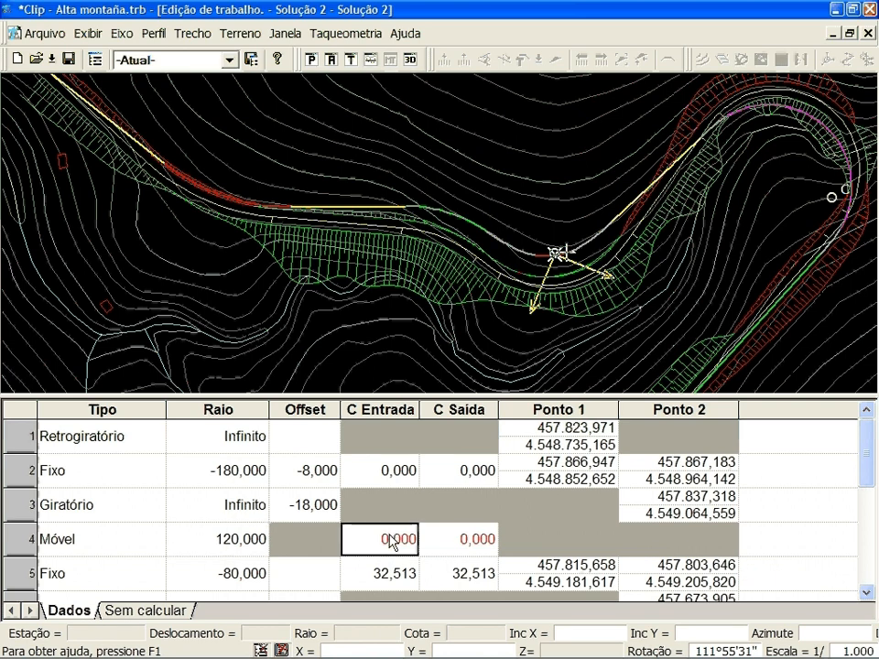
{"action": "key", "text": "Tab"}
{"action": "key", "text": "Tab"}
- Fix alignment 2 at its offset position with radius -172, try a radius of -180 and undo that radius change
{"action": "left_click", "coordinate": [243, 473]}
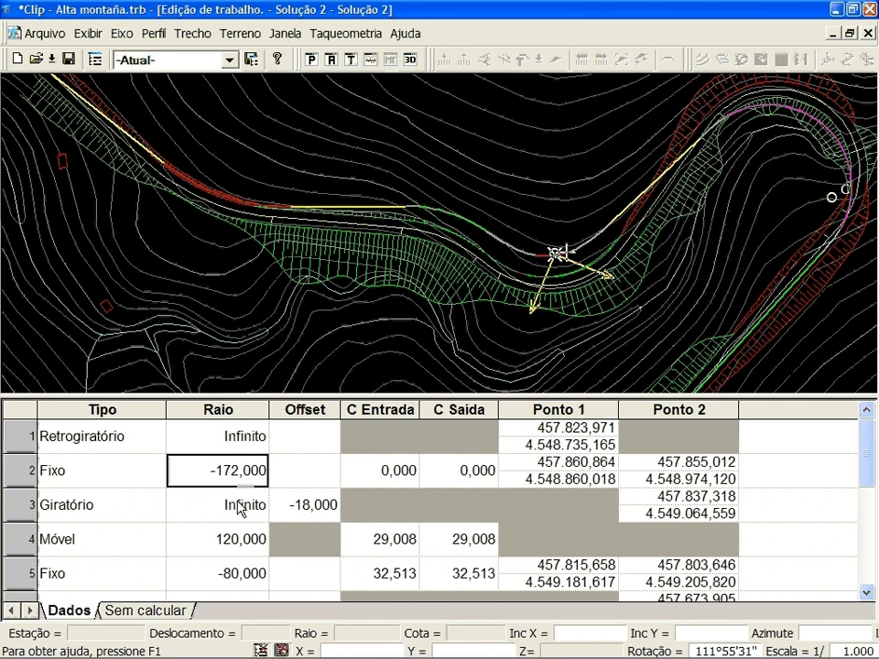
{"action": "type", "text": "-180"}
{"action": "key", "text": "Return"}
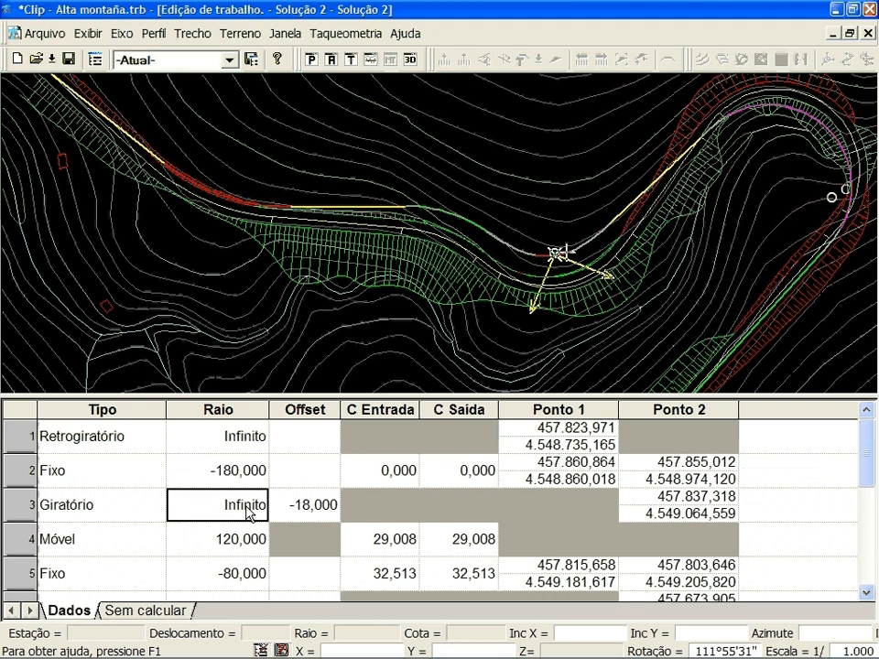
{"action": "key", "text": "ctrl+z"}
- Fix pivoting alignment 3 at its offset position and assign clothoid lengths of 29,008 to mobile alignment 4
{"action": "left_click", "coordinate": [101, 503]}
{"action": "key", "text": "g"}
{"action": "key", "text": "Tab"}
{"action": "left_click", "coordinate": [380, 543]}
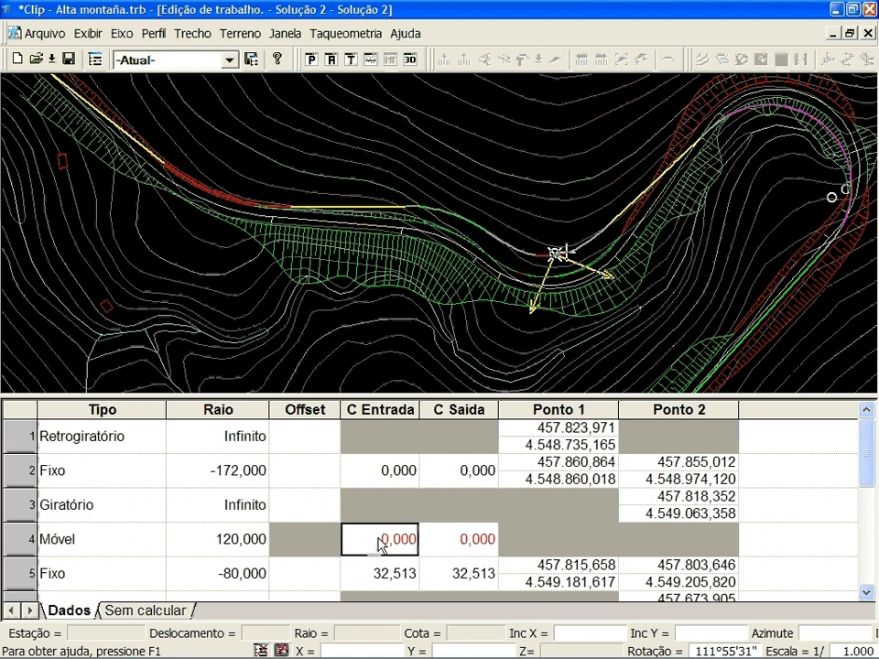
{"action": "double_click", "coordinate": [376, 538]}
- Update the clothoid lengths of alignments 7 and 9 and recalculate the axis
{"action": "left_click_drag", "start_coordinate": [869, 453], "coordinate": [863, 513]}
{"action": "left_click", "coordinate": [398, 491]}
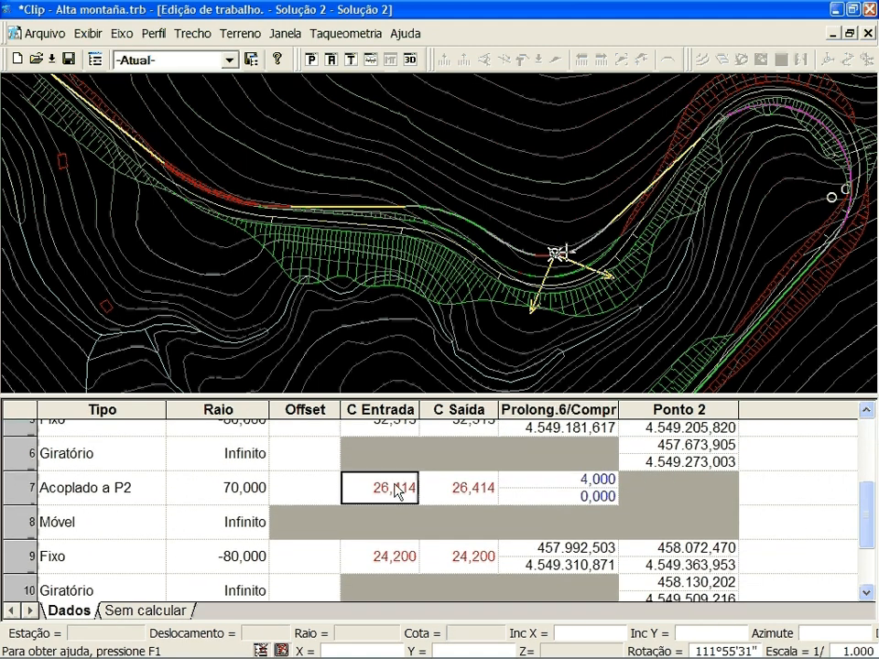
{"action": "double_click", "coordinate": [396, 491]}
{"action": "double_click", "coordinate": [395, 556]}
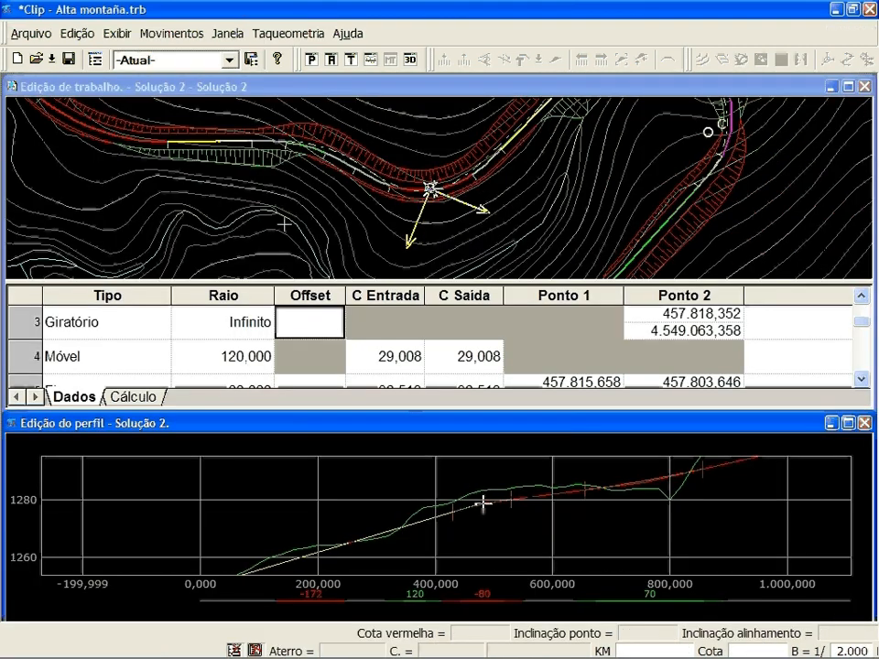
- Go to about station 318 in the profile and change the longitudinal terrain type to Acostam.E
{"action": "left_click", "coordinate": [386, 531]}
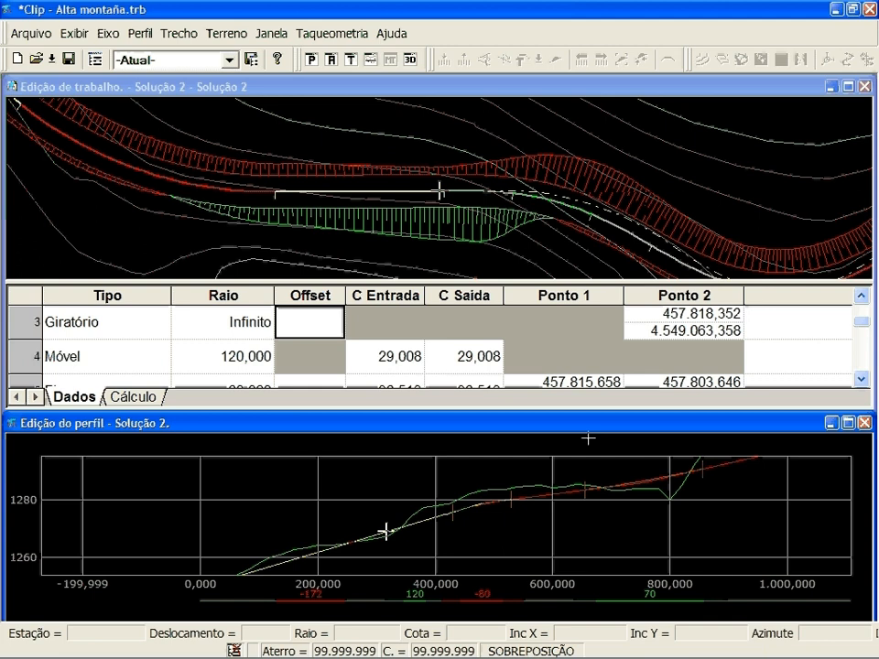
{"action": "right_click", "coordinate": [588, 438]}
{"action": "left_click", "coordinate": [641, 249]}
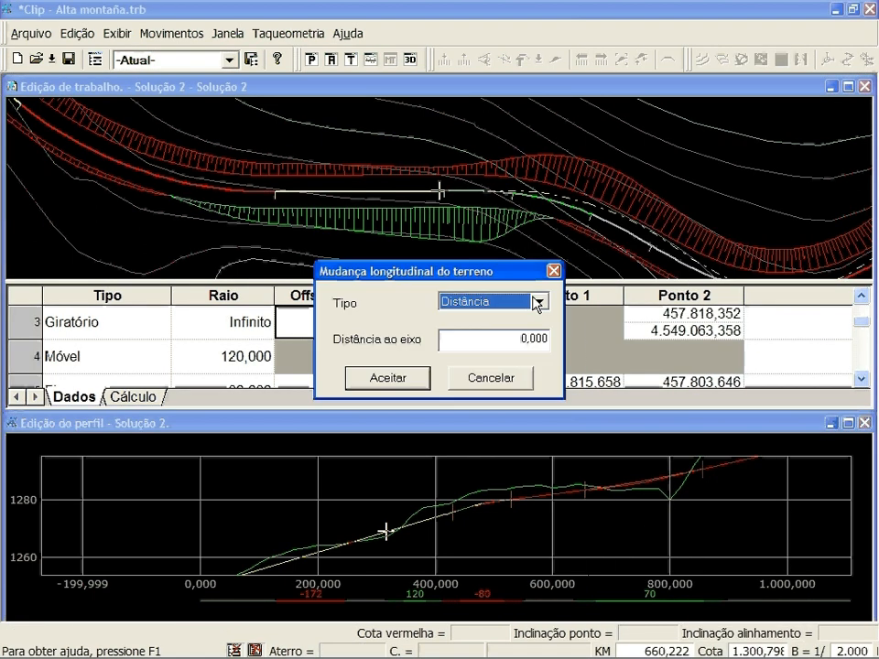
{"action": "left_click", "coordinate": [538, 302]}
{"action": "left_click", "coordinate": [499, 348]}
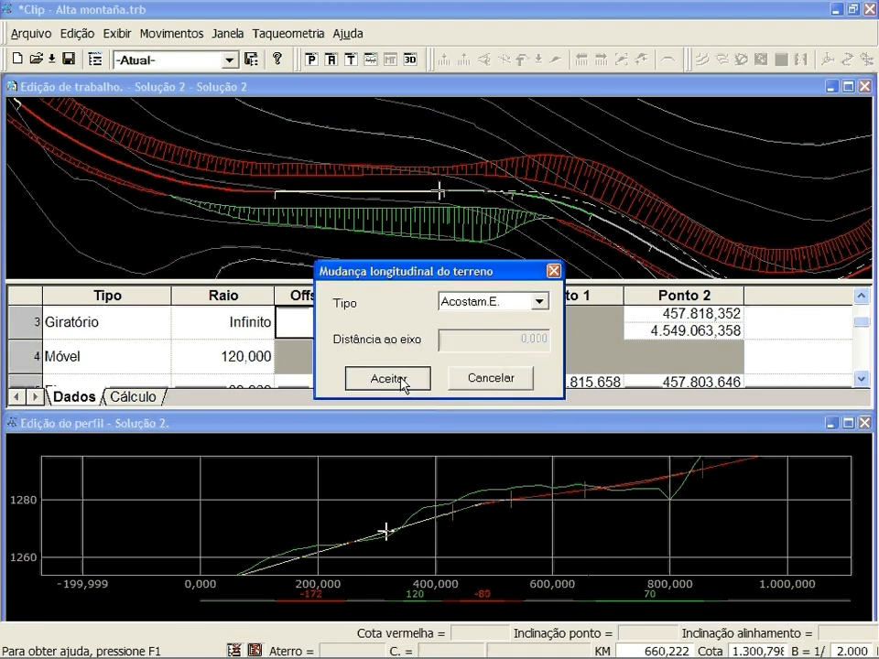
{"action": "left_click", "coordinate": [388, 378]}
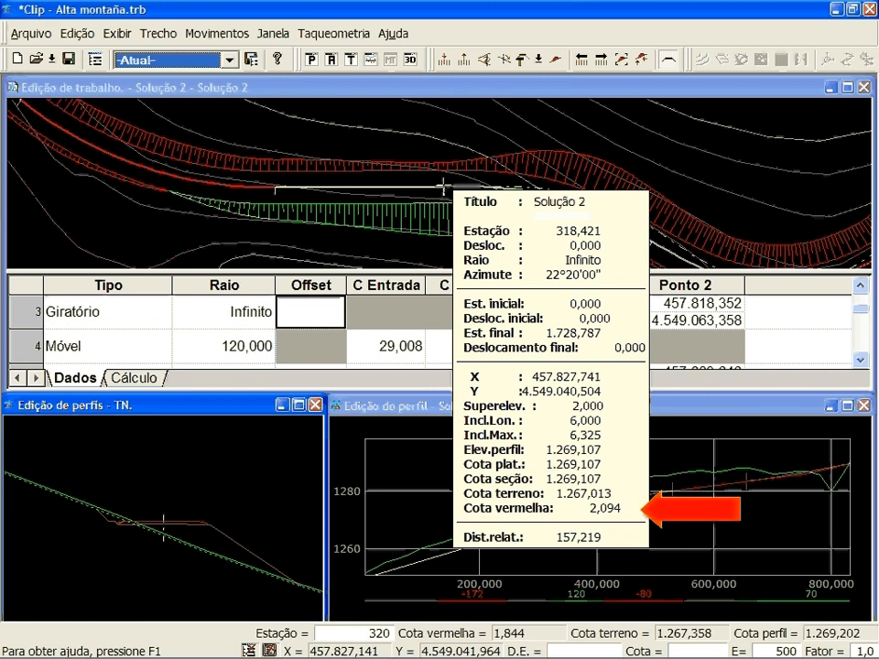
- Move the pivot point of alignment 3 to X 457.834,293, Y 4.549.042,745 and check the profile near station 318
{"action": "left_click", "coordinate": [545, 522]}
{"action": "left_click", "coordinate": [545, 522]}
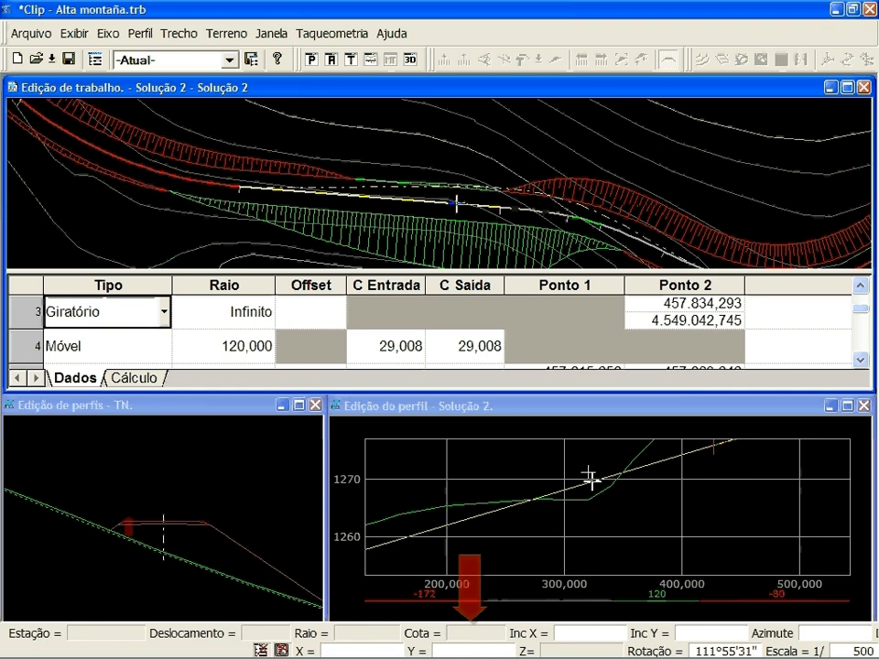
{"action": "left_click", "coordinate": [587, 472]}
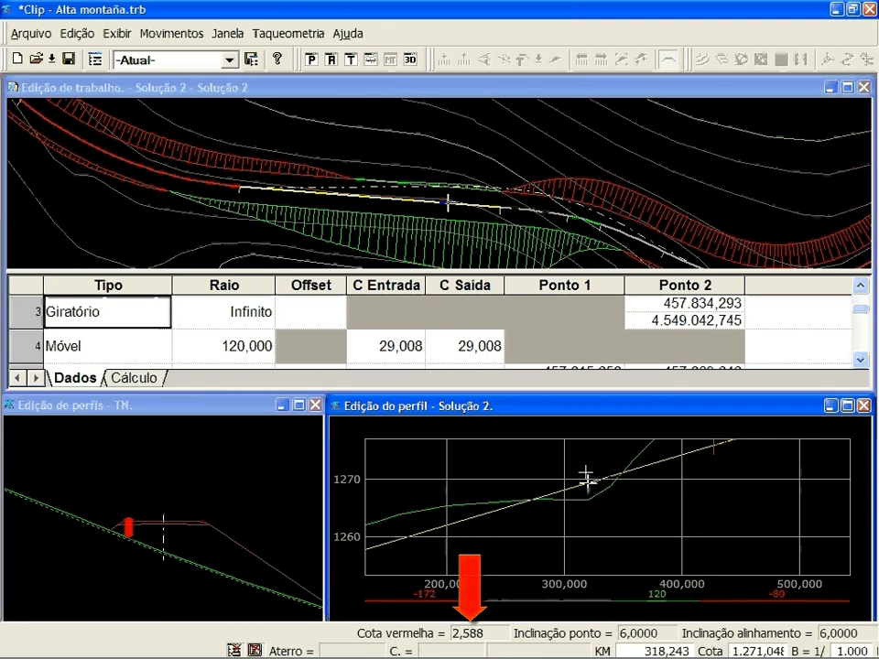
- Inspect the curve of alignment 2 in plan and query the station data just beyond its end
{"action": "left_click", "coordinate": [414, 534]}
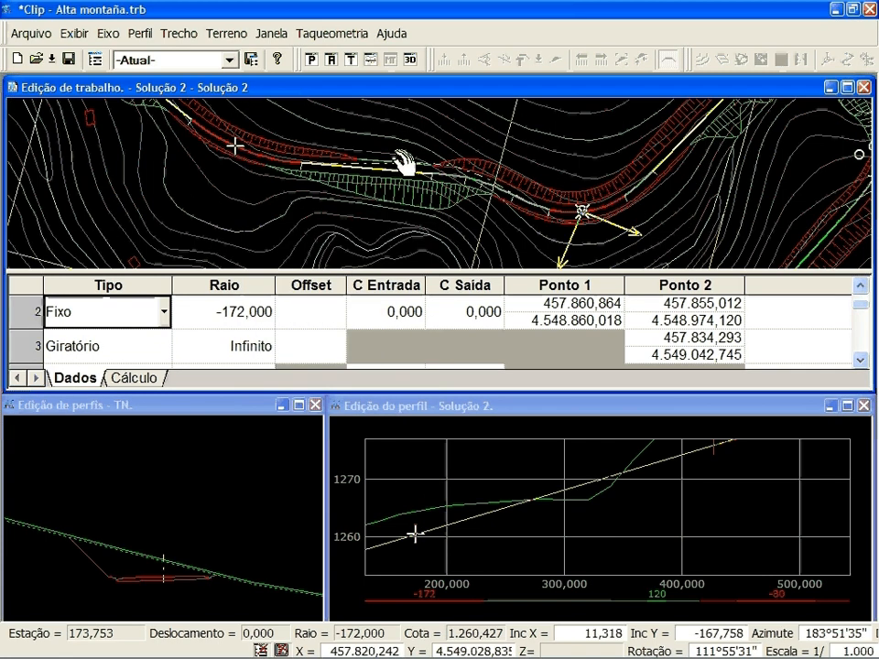
{"action": "scroll", "coordinate": [431, 176], "scroll_direction": "up", "scroll_amount": 2}
{"action": "mouse_move", "coordinate": [495, 170]}
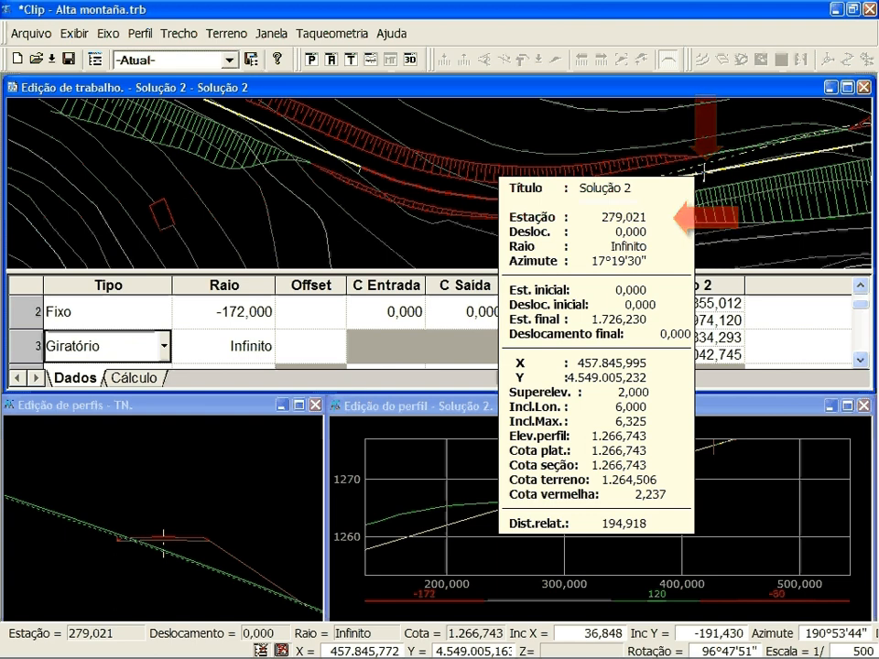
- Calculate the earthwork volumes of the profile up to final station 280
{"action": "right_click", "coordinate": [529, 440]}
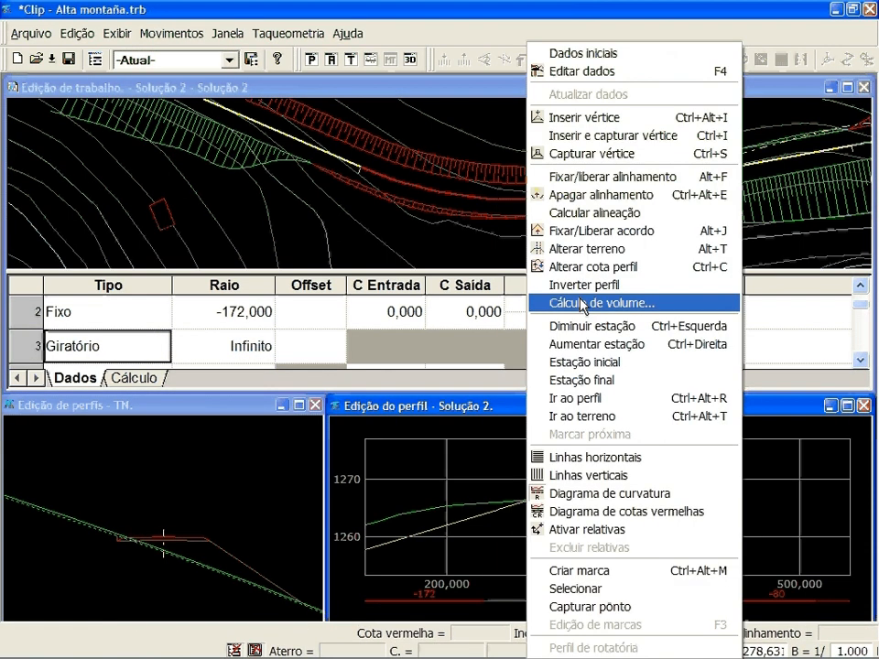
{"action": "left_click", "coordinate": [582, 303]}
{"action": "type", "text": "280"}
{"action": "left_click", "coordinate": [543, 410]}
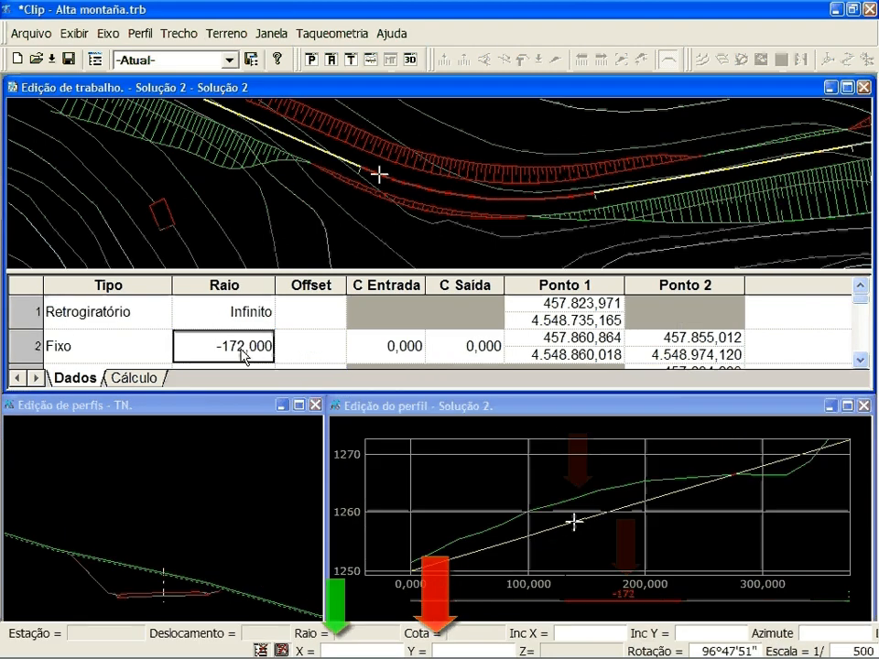
- Set the radius of fixed alignment 2 to -180 and recalculate the axis
{"action": "type", "text": "-180"}
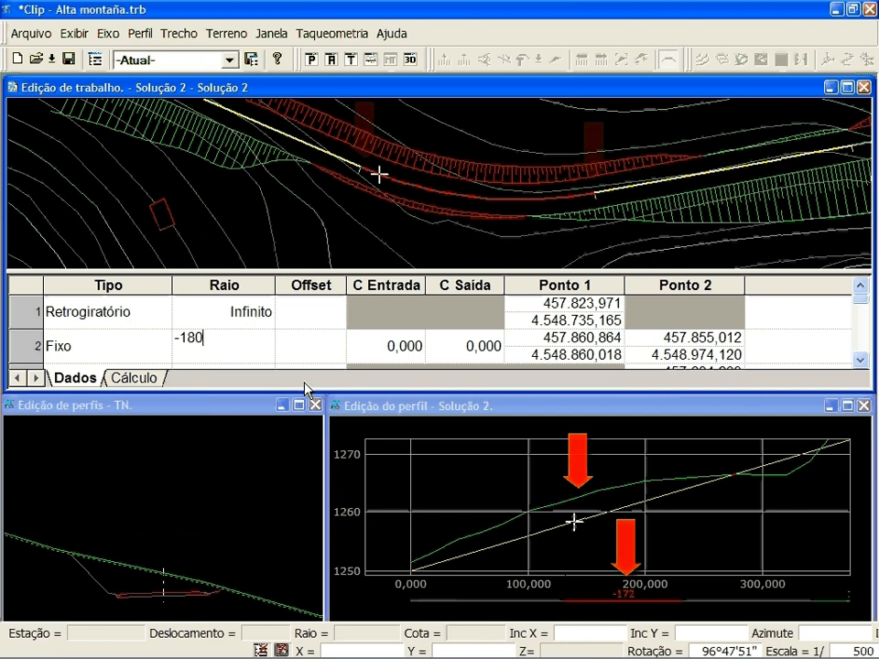
{"action": "key", "text": "Tab"}
{"action": "key", "text": "Tab"}
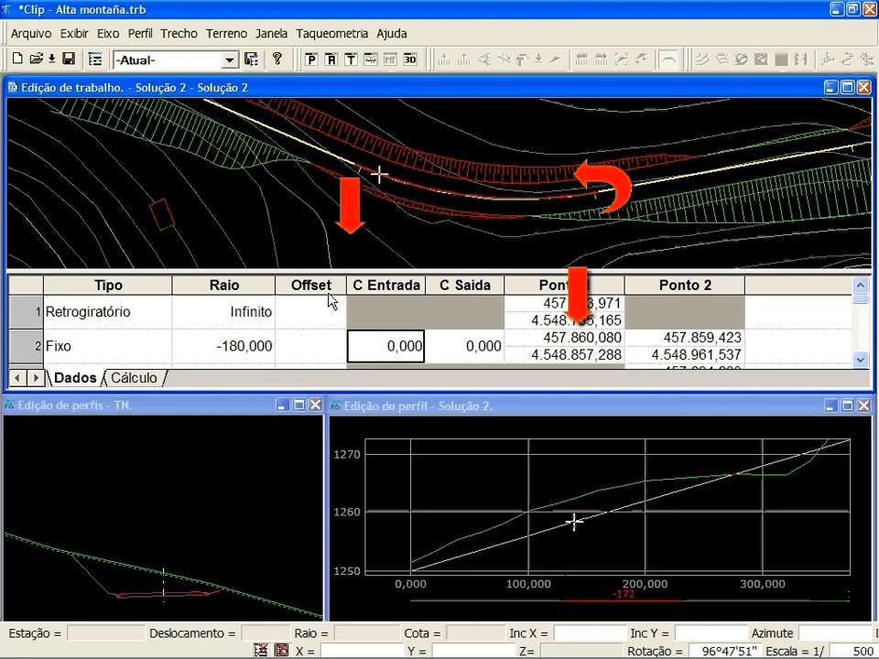
- Move point 1 of alignment 2 in the plan to X 457.864,096, Y 4.548.848,364 and recheck the earthwork volumes up to station 280
{"action": "left_click", "coordinate": [554, 340]}
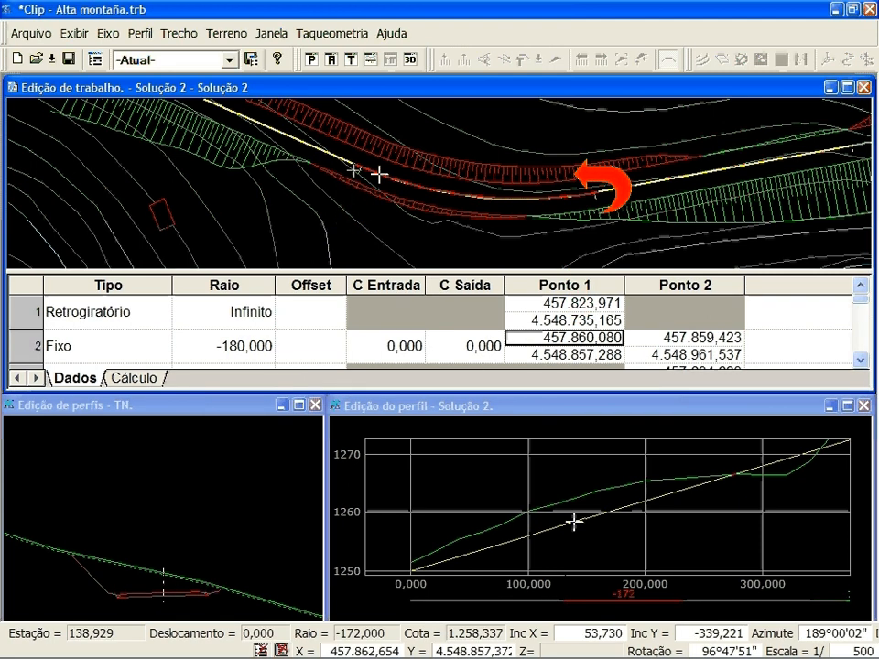
{"action": "left_click", "coordinate": [378, 173]}
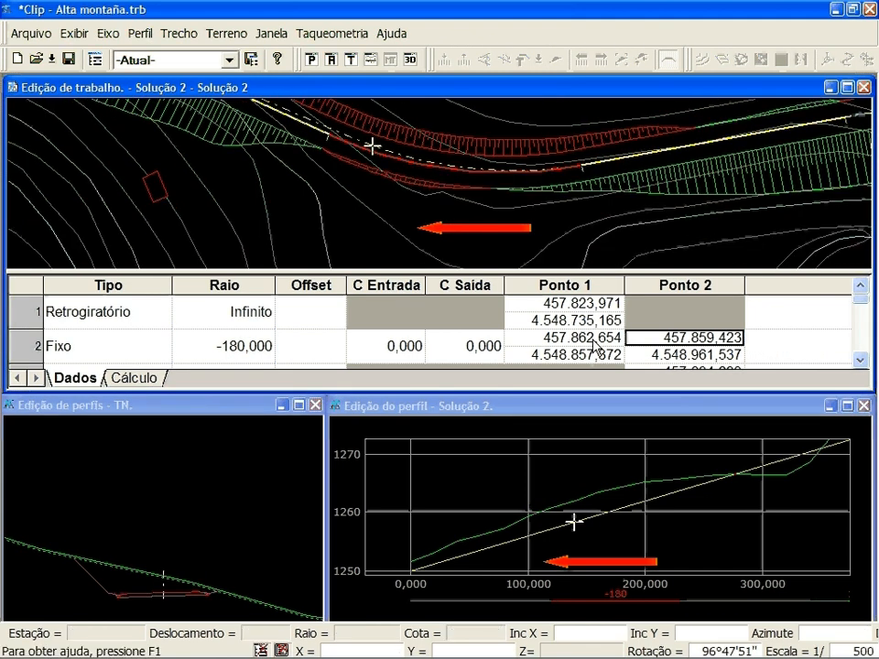
{"action": "left_click", "coordinate": [326, 143]}
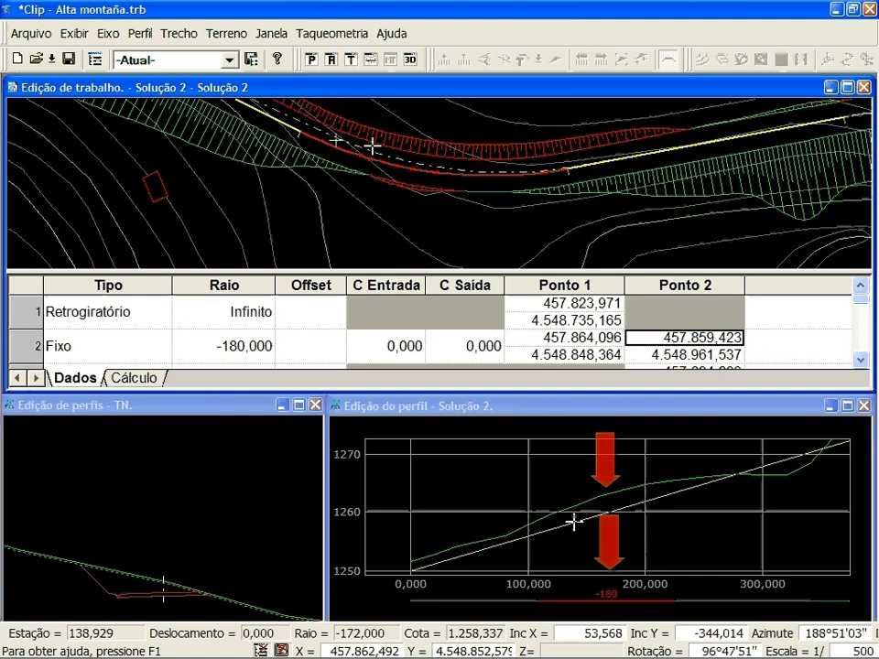
{"action": "left_click", "coordinate": [509, 410]}
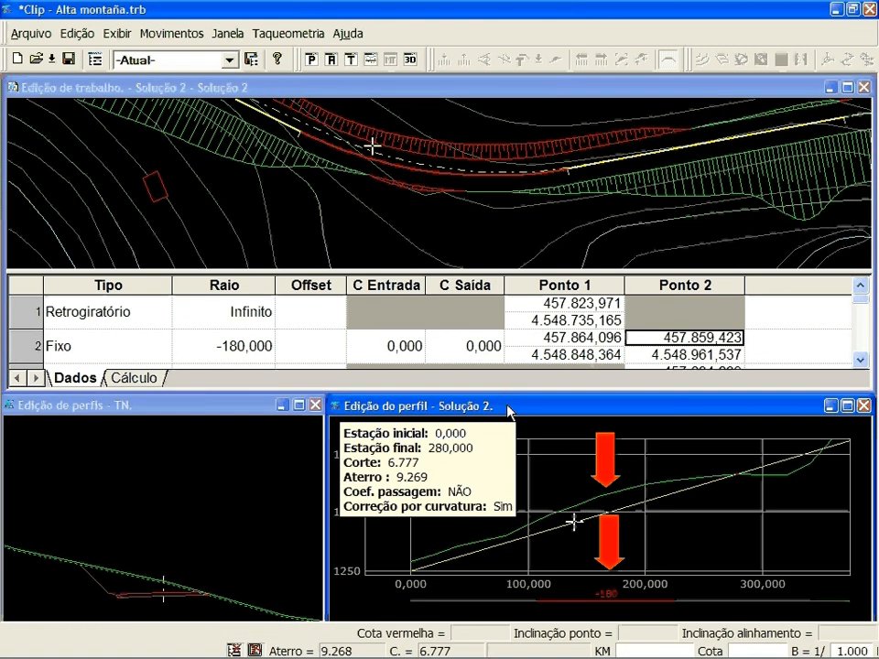
- Apply an offset of -2 to fixed alignment 2 and recheck the earthwork volumes up to station 280
{"action": "left_click", "coordinate": [327, 349]}
{"action": "type", "text": "-2"}
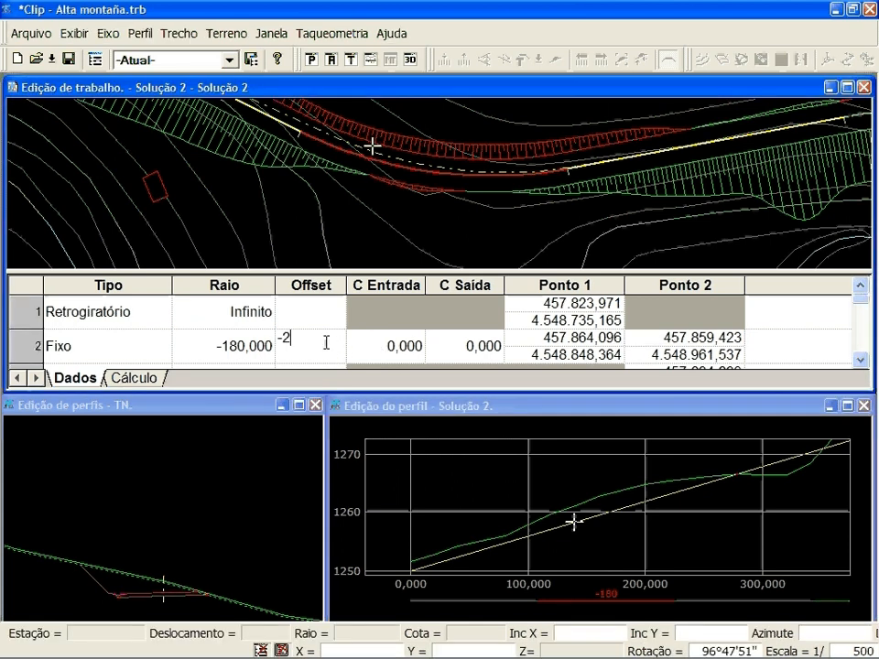
{"action": "key", "text": "Tab"}
{"action": "left_click", "coordinate": [478, 412]}
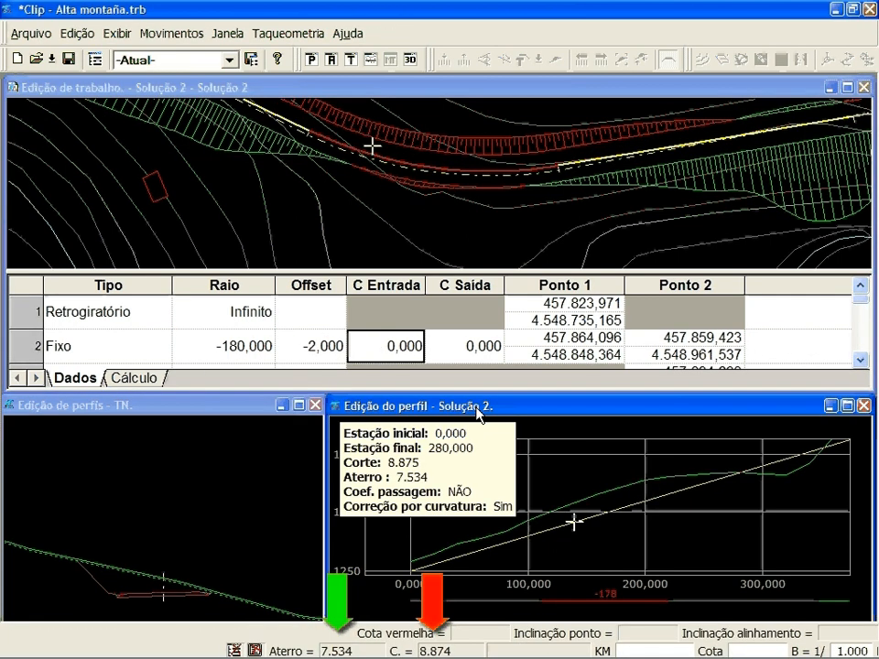
- Set the radius of the shifted fixed alignment 2 to -180 and recheck the earthwork volumes
{"action": "left_click", "coordinate": [289, 348]}
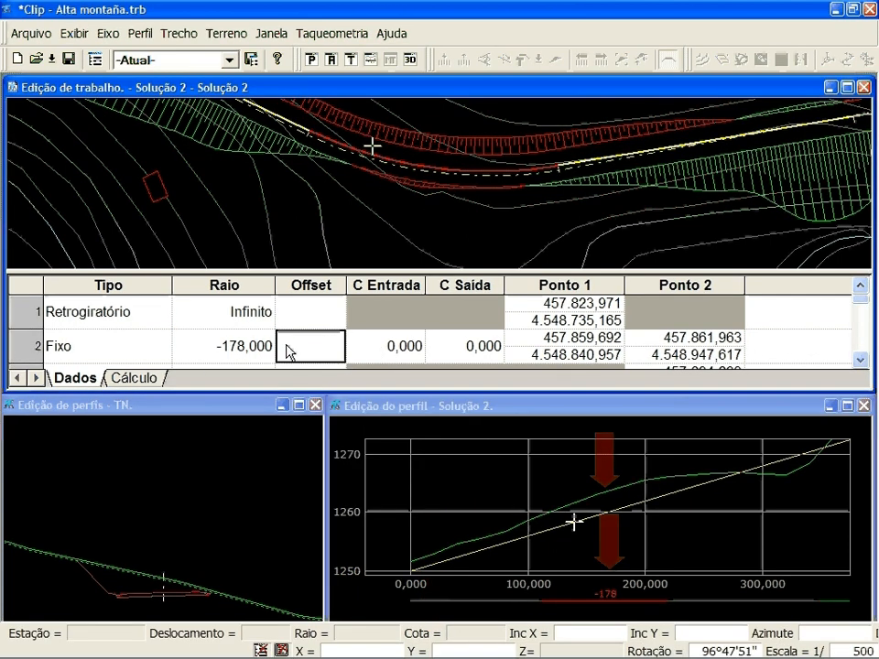
{"action": "left_click", "coordinate": [262, 355]}
{"action": "type", "text": "-180"}
{"action": "key", "text": "Tab"}
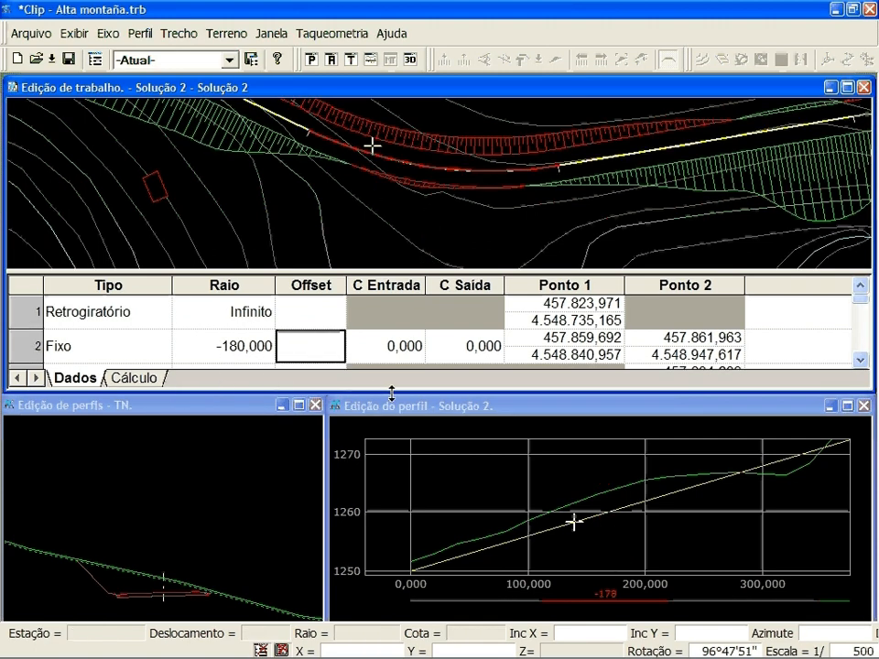
{"action": "left_click", "coordinate": [400, 407]}
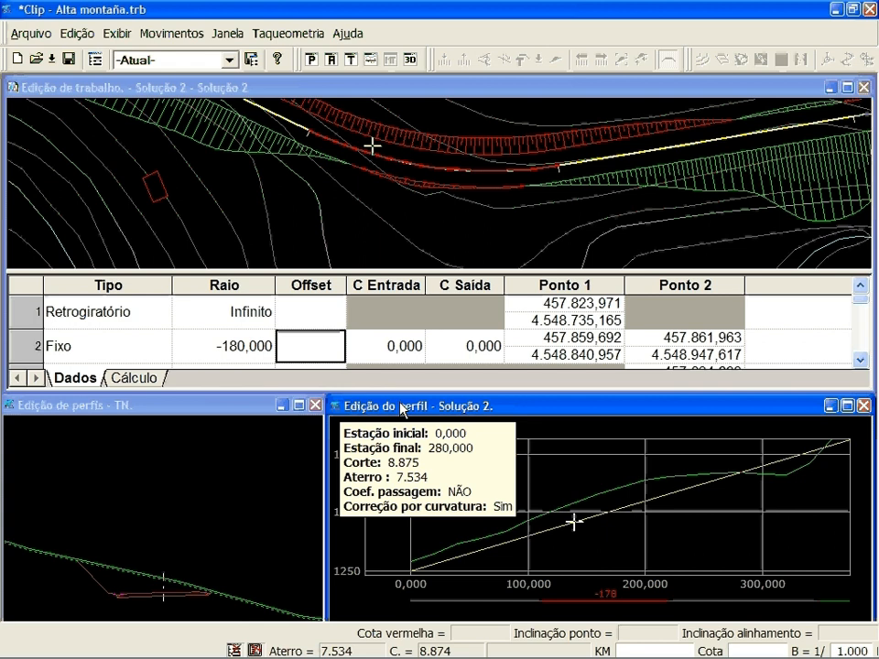
- Query the station data beyond the curve of alignment 5 and recalculate the earthwork volumes with a new final station
{"action": "scroll", "coordinate": [670, 151], "scroll_direction": "down", "scroll_amount": 1}
{"action": "middle_click", "coordinate": [685, 159]}
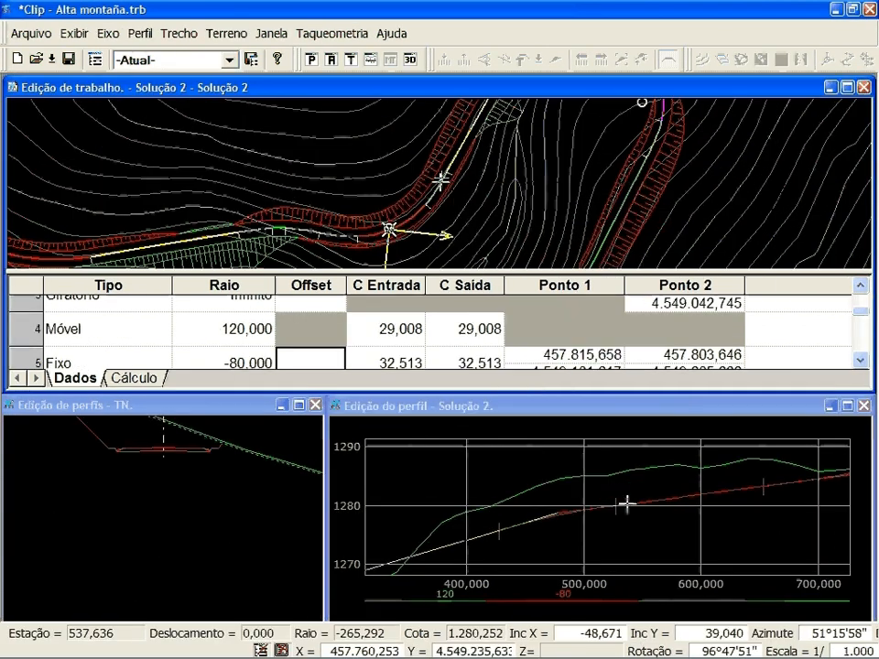
{"action": "mouse_move", "coordinate": [440, 180]}
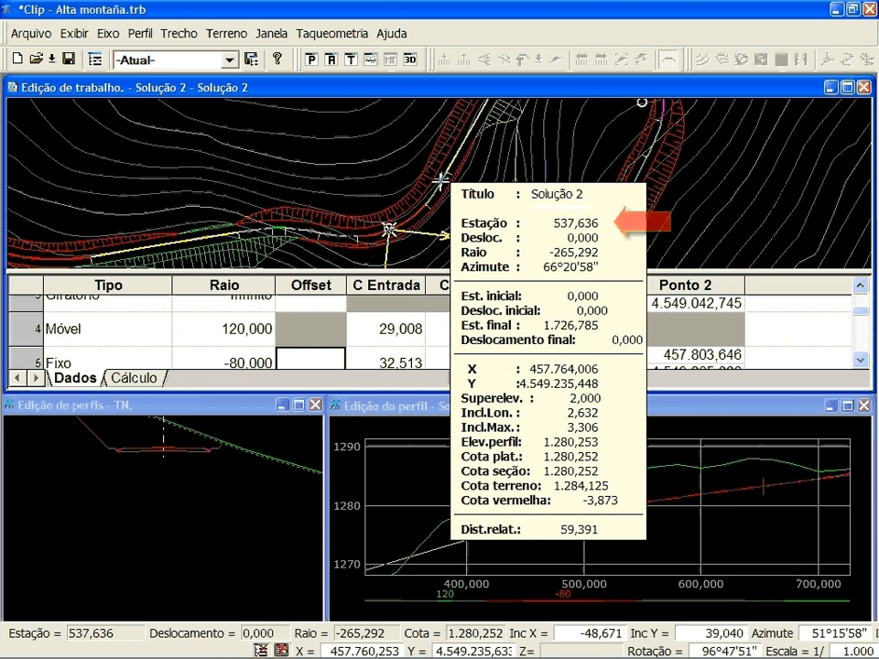
{"action": "right_click", "coordinate": [545, 424]}
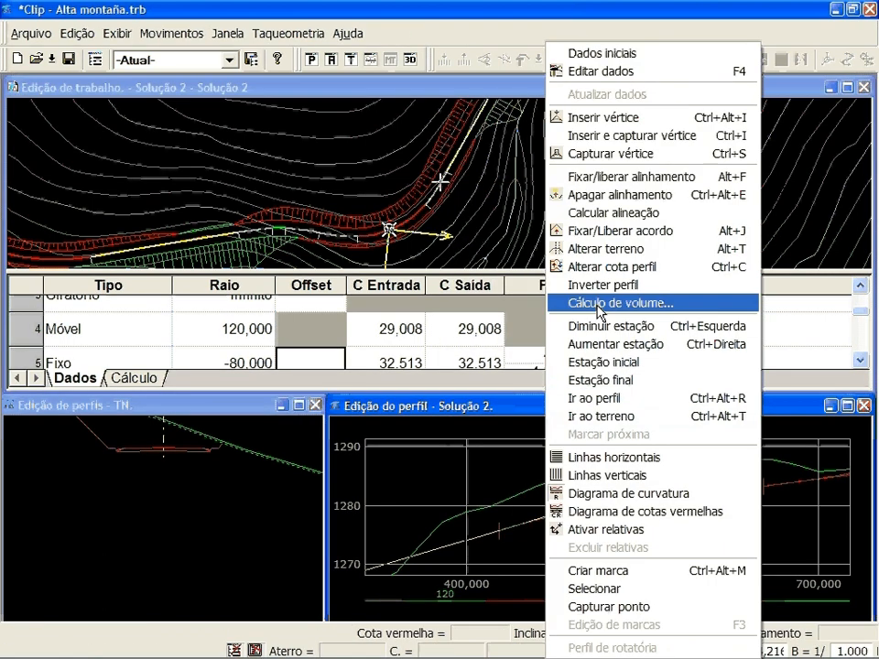
{"action": "left_click", "coordinate": [575, 303]}
{"action": "left_click", "coordinate": [470, 307]}
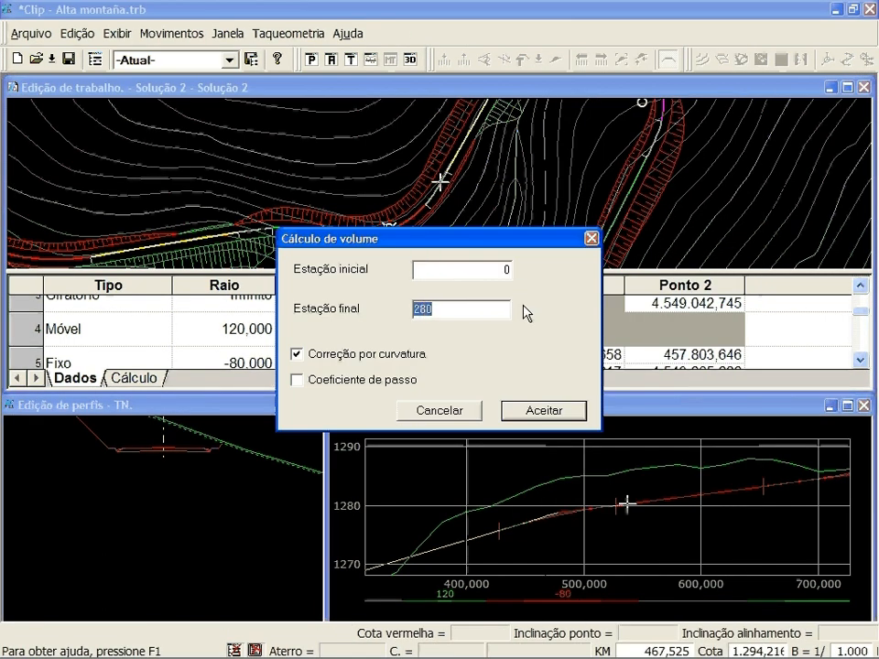
{"action": "left_click", "coordinate": [562, 413]}
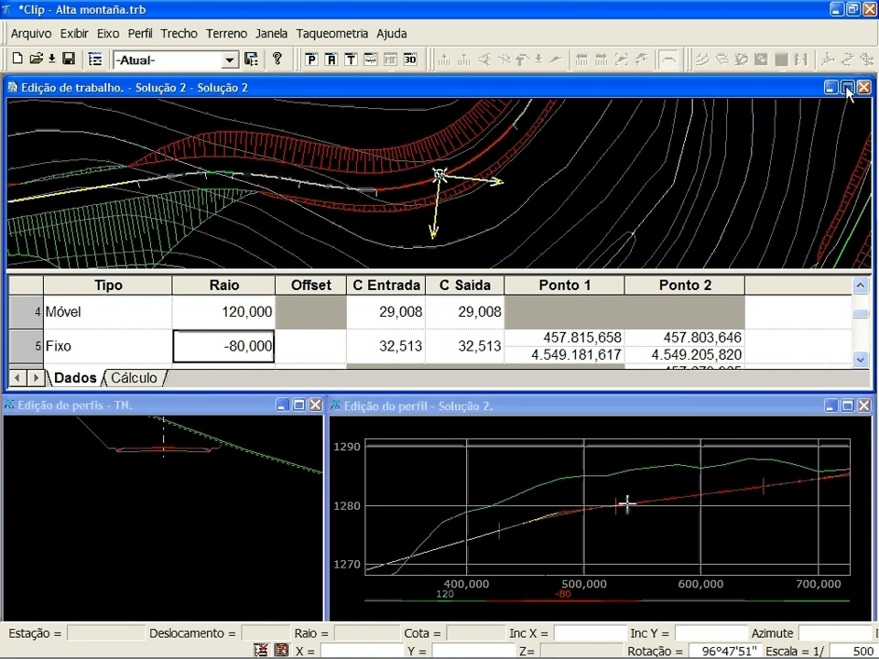
- Enlarge the plan view and set the radius of fixed alignment 5 to -100
{"action": "left_click", "coordinate": [847, 88]}
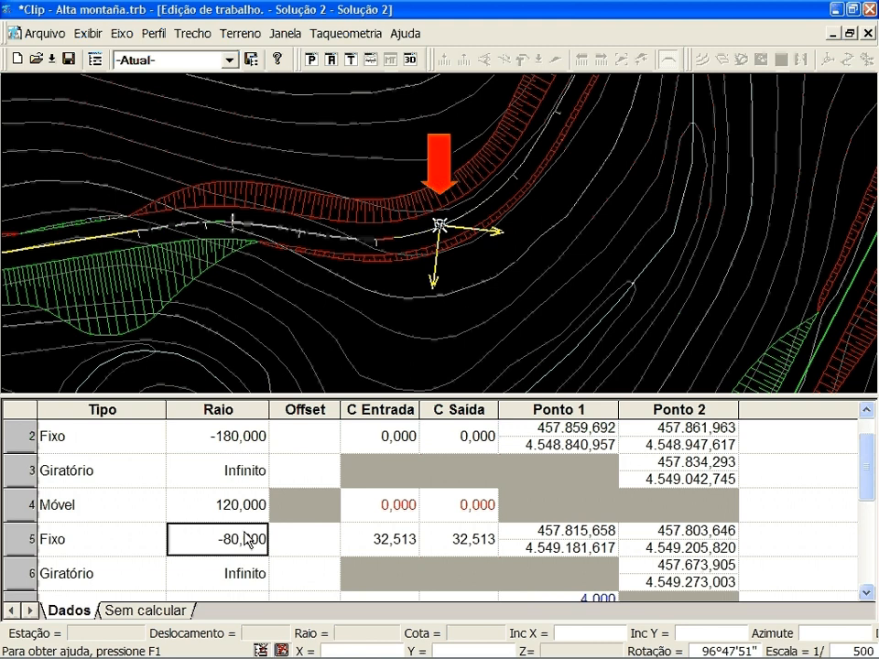
{"action": "type", "text": "-10"}
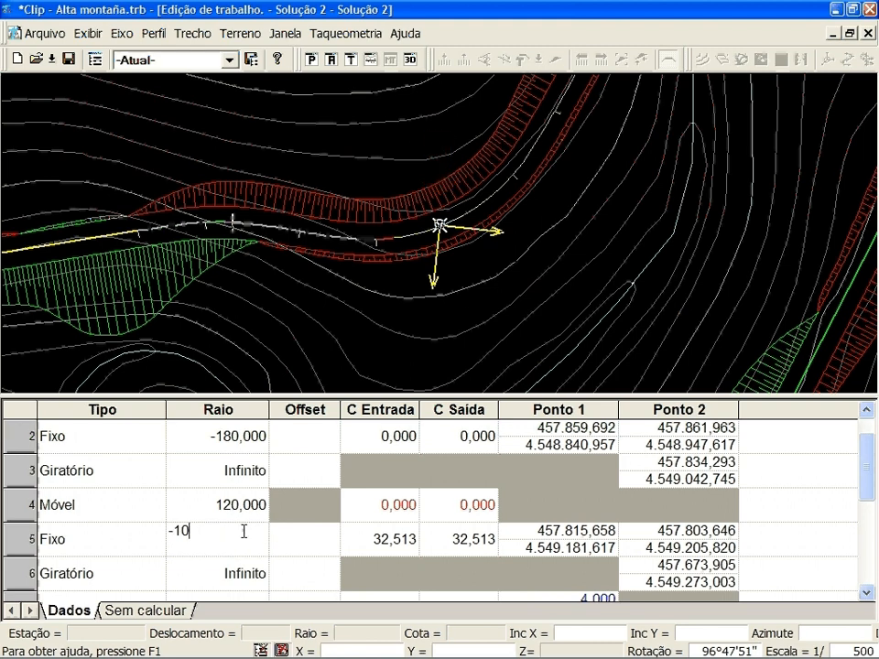
{"action": "type", "text": "0"}
{"action": "key", "text": "Return"}
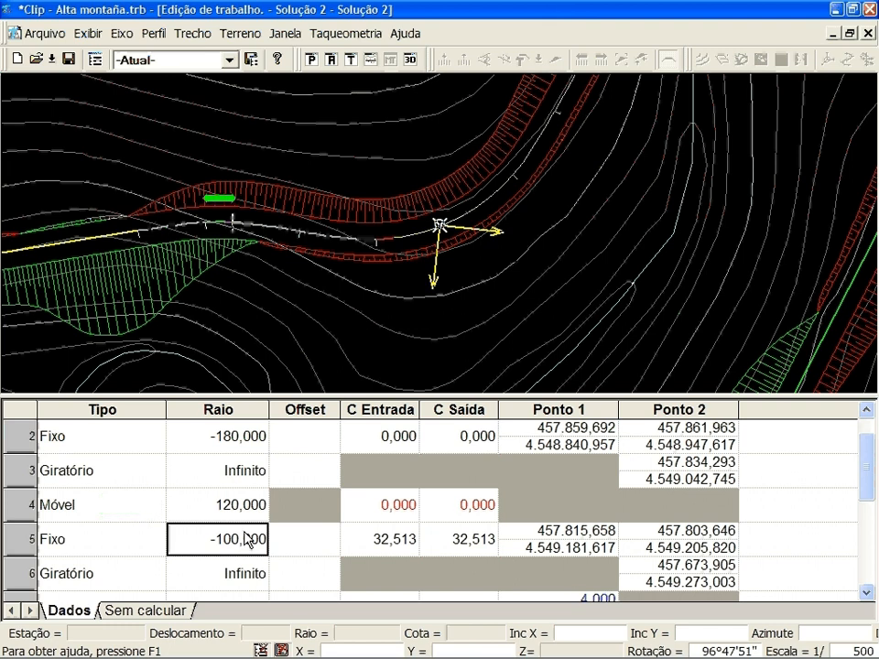
- Set mobile alignment 4 to radius 200 with entry and exit clothoids of 0, and recalculate the axis
{"action": "key", "text": "Up"}
{"action": "type", "text": "20"}
{"action": "key", "text": "Tab"}
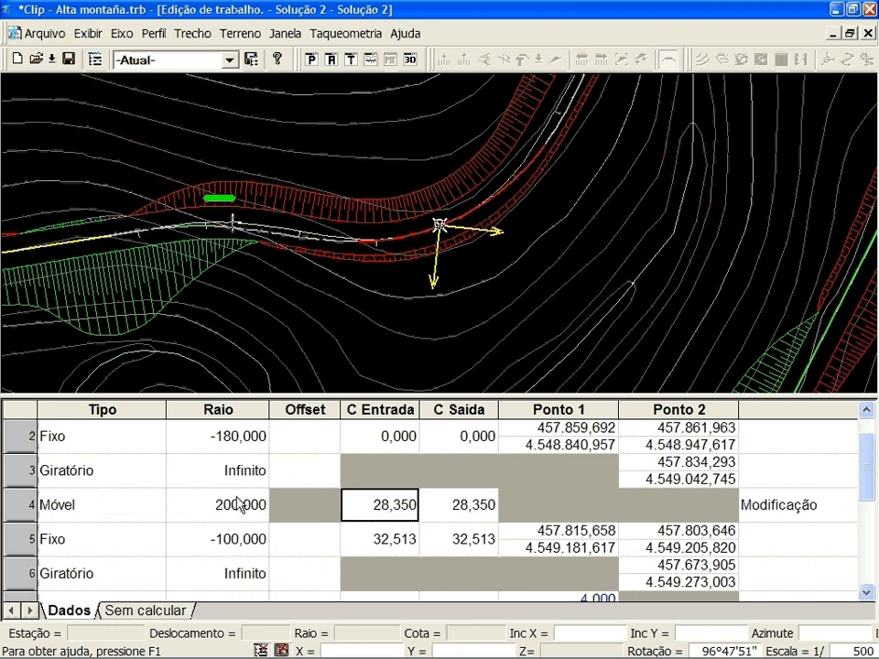
{"action": "type", "text": "0"}
{"action": "key", "text": "Tab"}
{"action": "type", "text": "0"}
{"action": "key", "text": "Tab"}
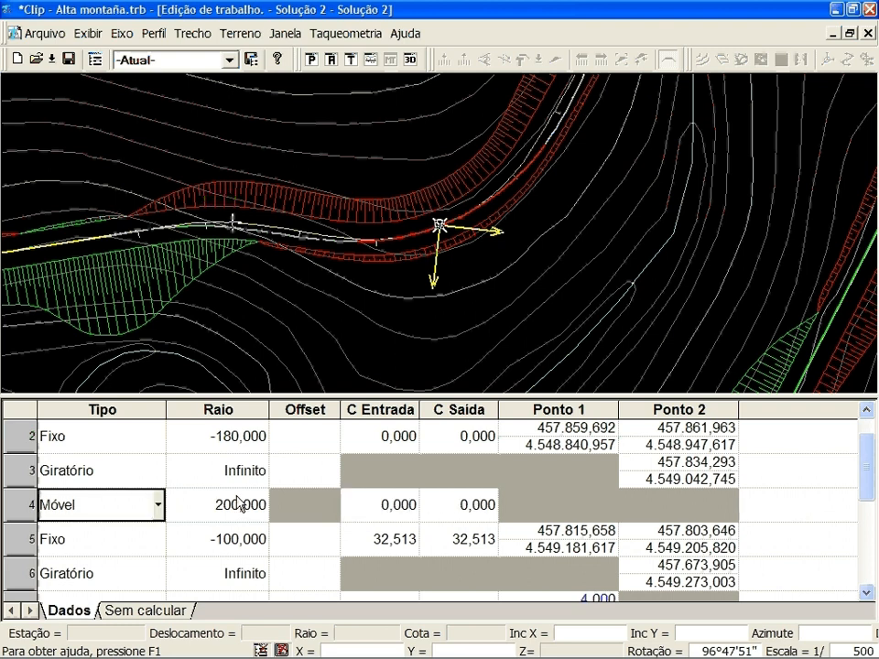
{"action": "key", "text": "F5"}
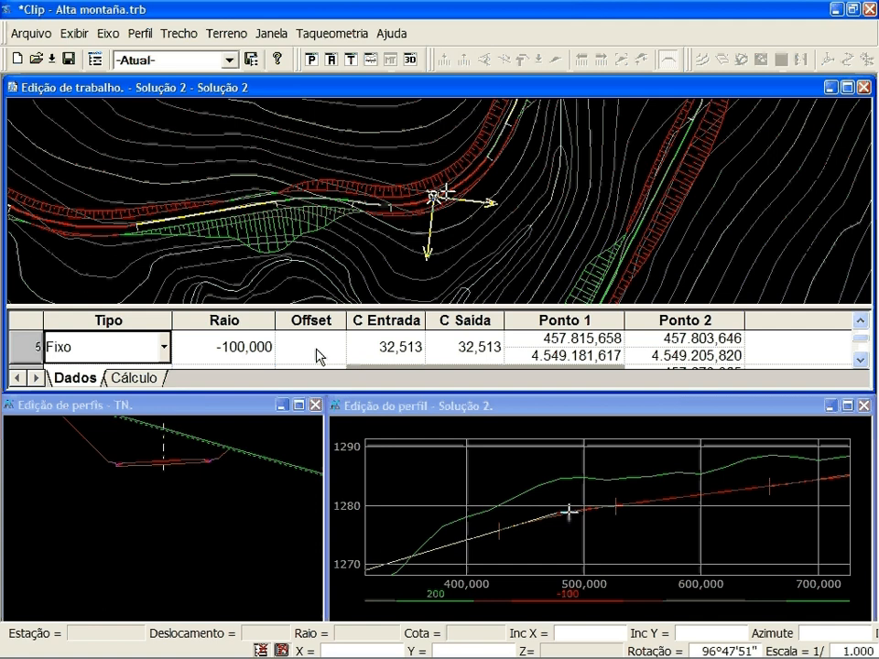
- Apply an offset of 2 to fixed alignment 5
{"action": "left_click", "coordinate": [318, 356]}
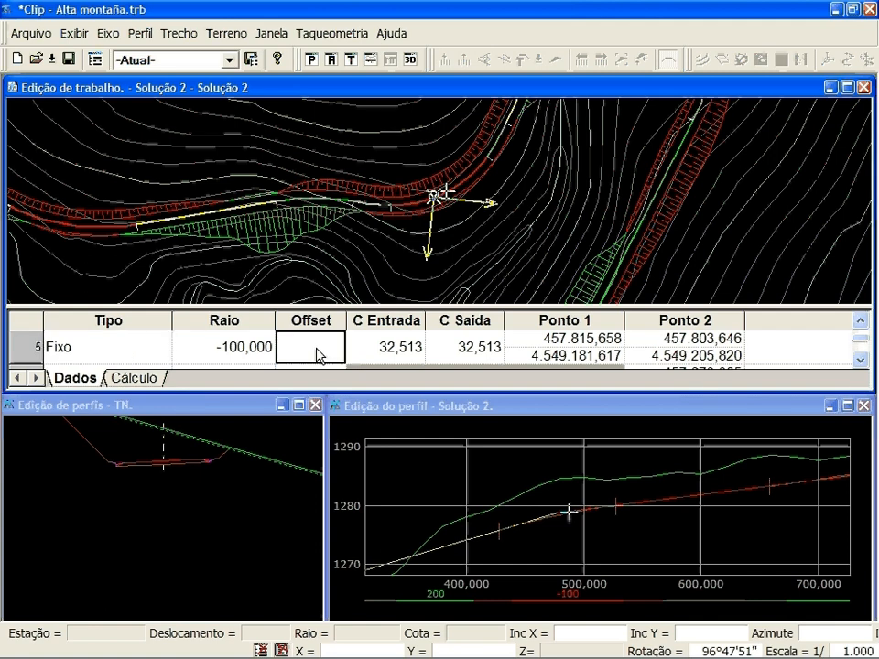
{"action": "type", "text": "2"}
{"action": "key", "text": "Tab"}
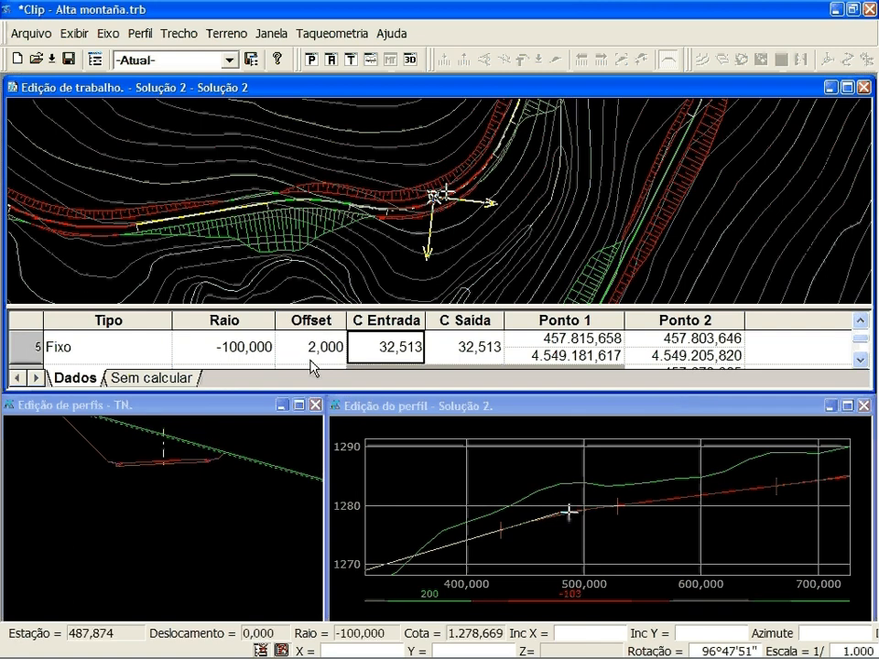
- Set the radius of the shifted fixed alignment 5 to -100 and recheck the profile
{"action": "left_click", "coordinate": [271, 346]}
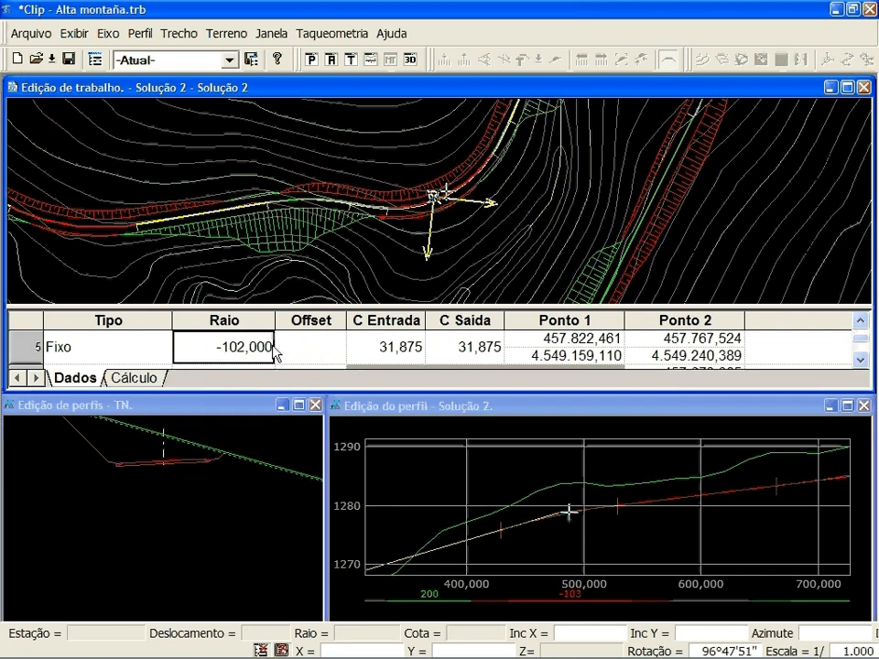
{"action": "type", "text": "-100"}
{"action": "key", "text": "Tab"}
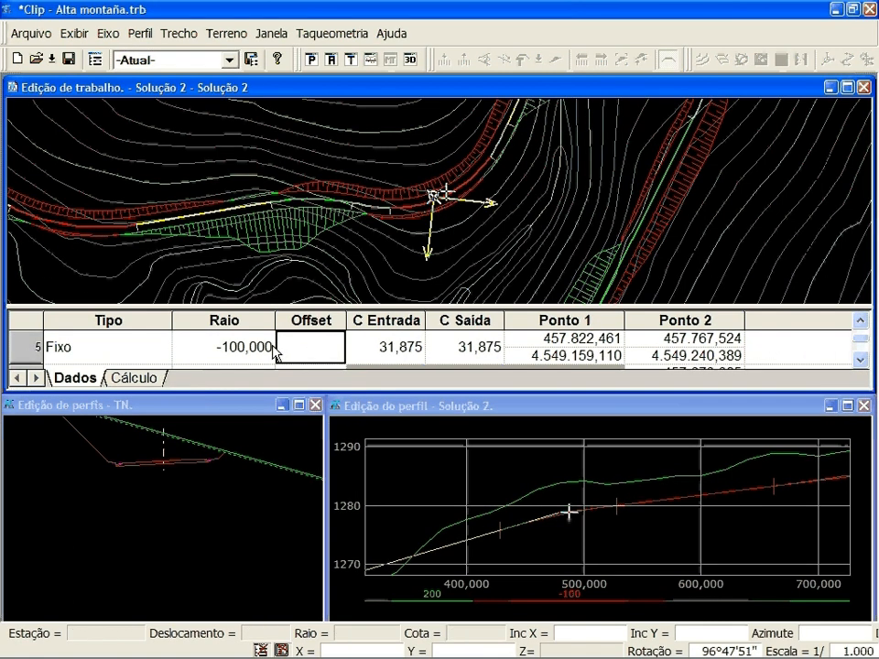
{"action": "left_click", "coordinate": [471, 405]}
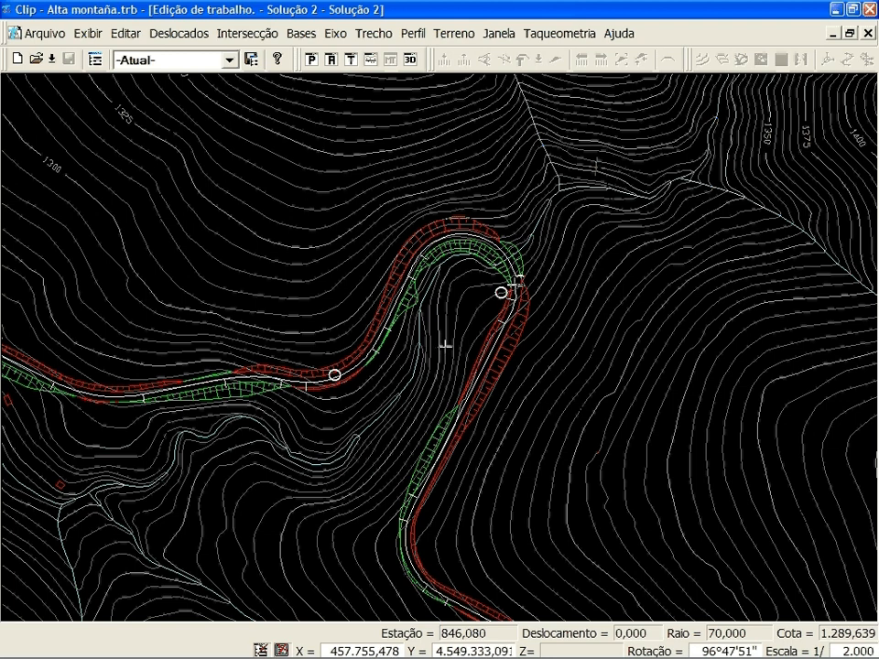
- Rotate the plan view to 67°38'35" around the hairpin and open the axis data at coupled alignment 7, with the other views alongside
{"action": "left_click", "coordinate": [445, 346]}
{"action": "left_click_drag", "start_coordinate": [808, 172], "coordinate": [676, 360]}
{"action": "left_click_drag", "start_coordinate": [632, 380], "coordinate": [632, 294]}
{"action": "right_click", "coordinate": [633, 293]}
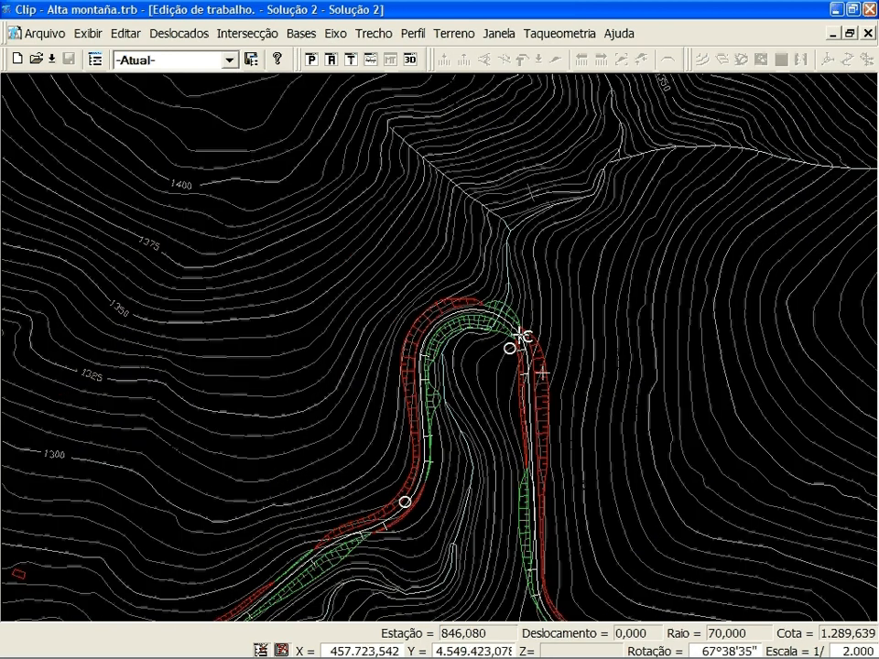
{"action": "middle_click", "coordinate": [495, 413]}
{"action": "right_click", "coordinate": [437, 350]}
{"action": "left_click", "coordinate": [531, 52]}
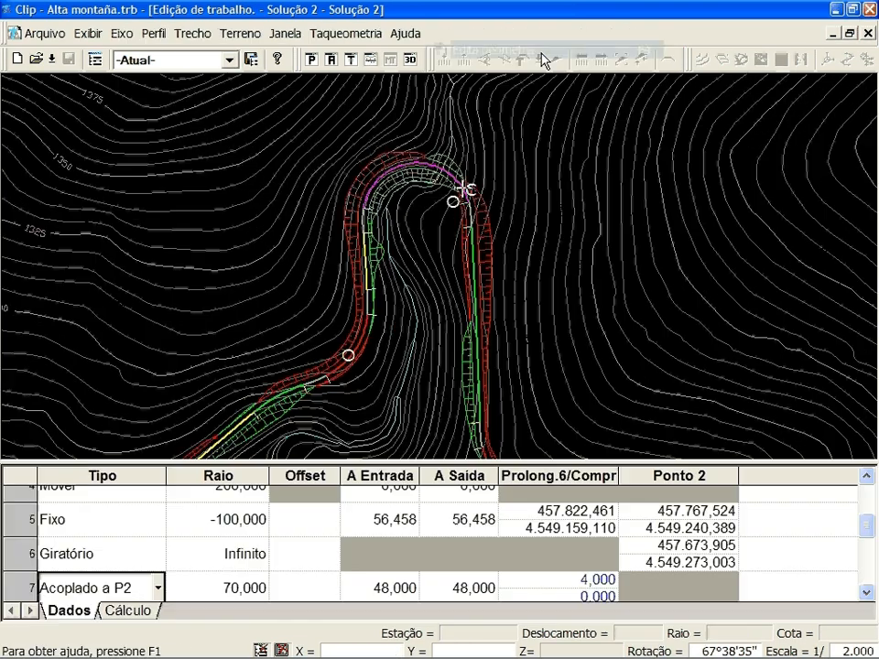
{"action": "left_click", "coordinate": [851, 34]}
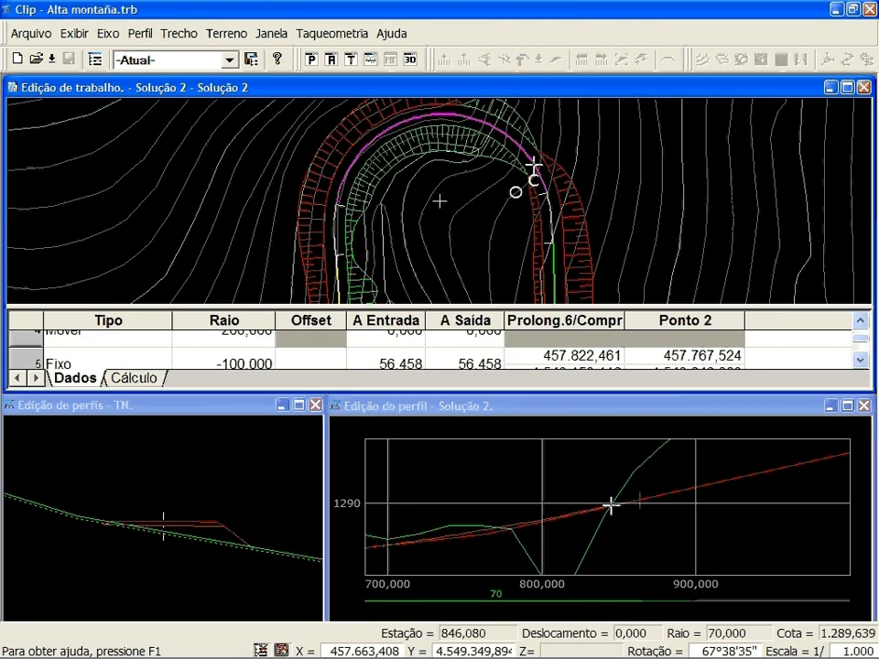
- Query the station near the end of the hairpin curve and calculate the earthwork volumes up to final station 850
{"action": "mouse_move", "coordinate": [534, 169]}
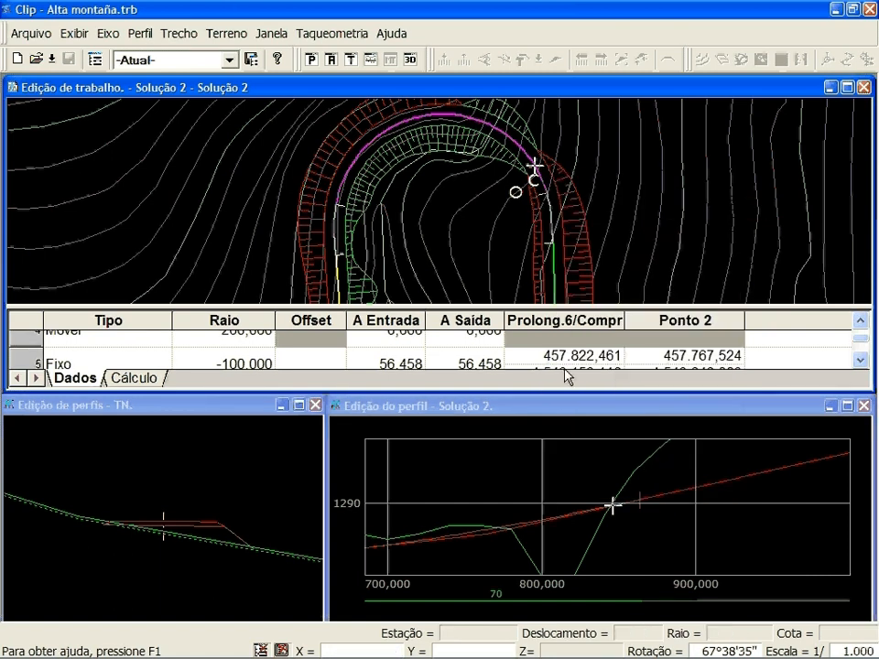
{"action": "right_click", "coordinate": [565, 340]}
{"action": "left_click", "coordinate": [595, 303]}
{"action": "left_click", "coordinate": [419, 309]}
{"action": "left_click_drag", "start_coordinate": [418, 309], "coordinate": [529, 315]}
{"action": "type", "text": "850"}
{"action": "left_click", "coordinate": [537, 411]}
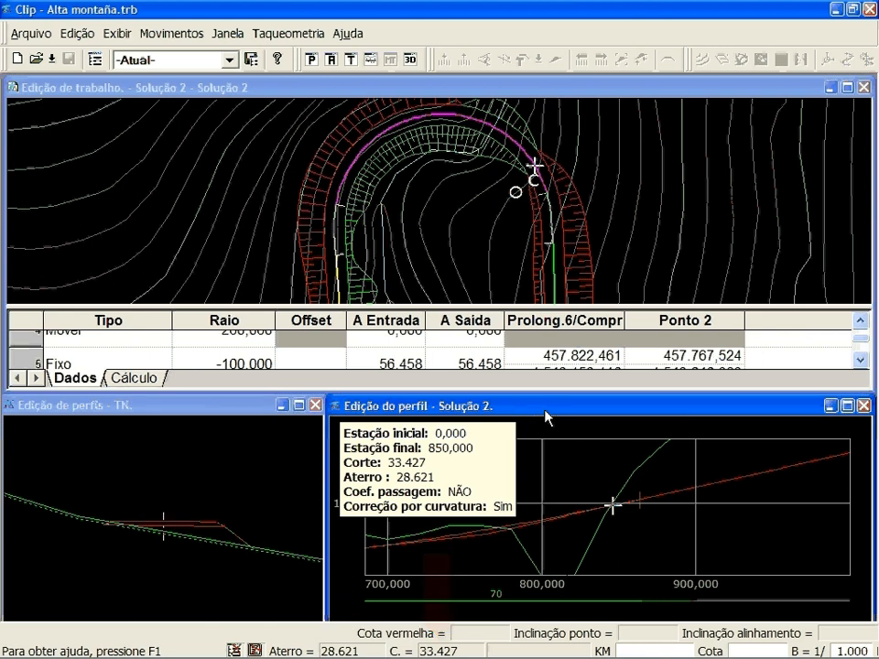
- Increase the extension of coupled alignment 7 stepwise to 5, 6 and 7, and recheck the earthwork volumes up to station 850
{"action": "left_click", "coordinate": [616, 339]}
{"action": "left_click", "coordinate": [608, 340]}
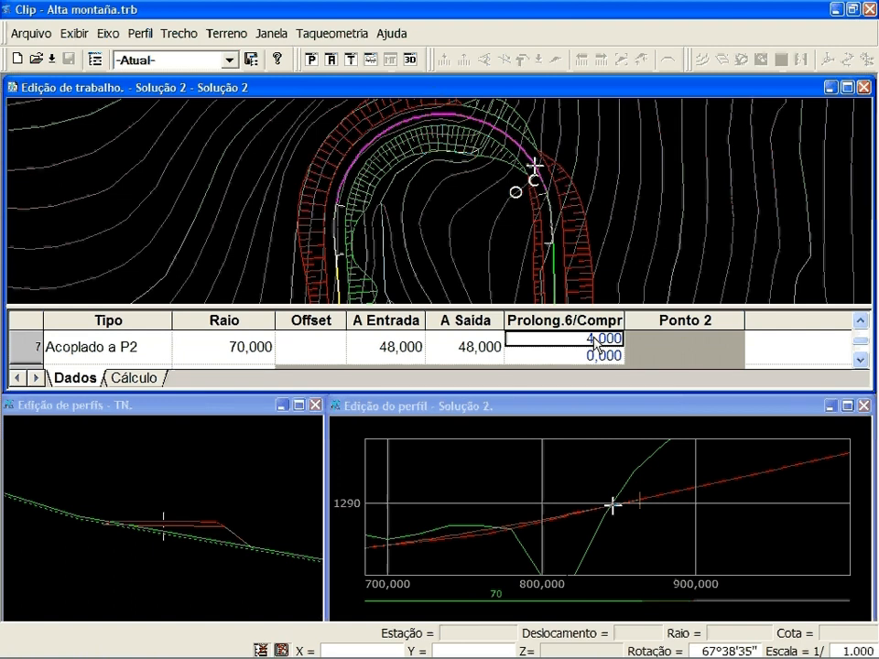
{"action": "type", "text": "5"}
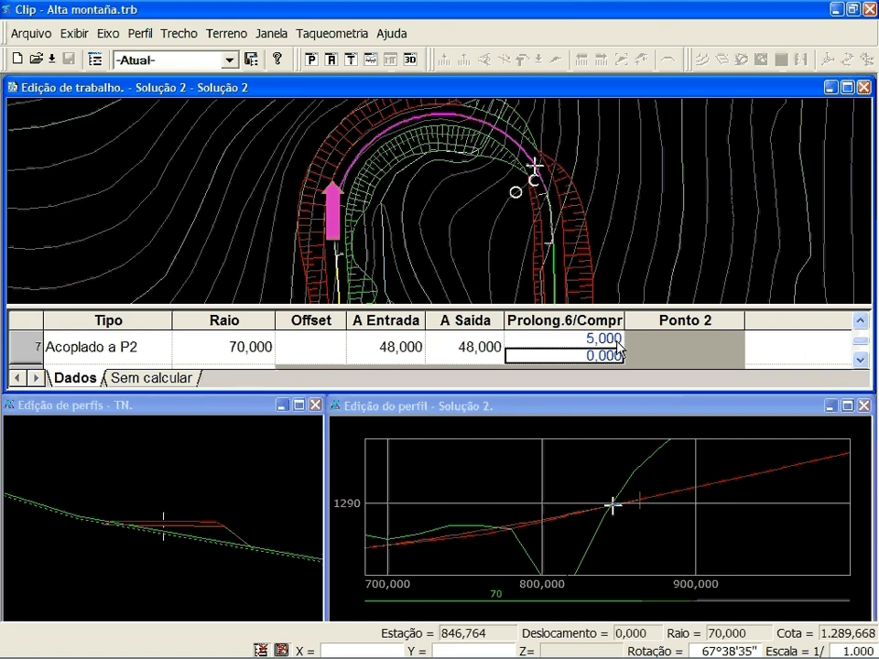
{"action": "type", "text": "6"}
{"action": "key", "text": "Return"}
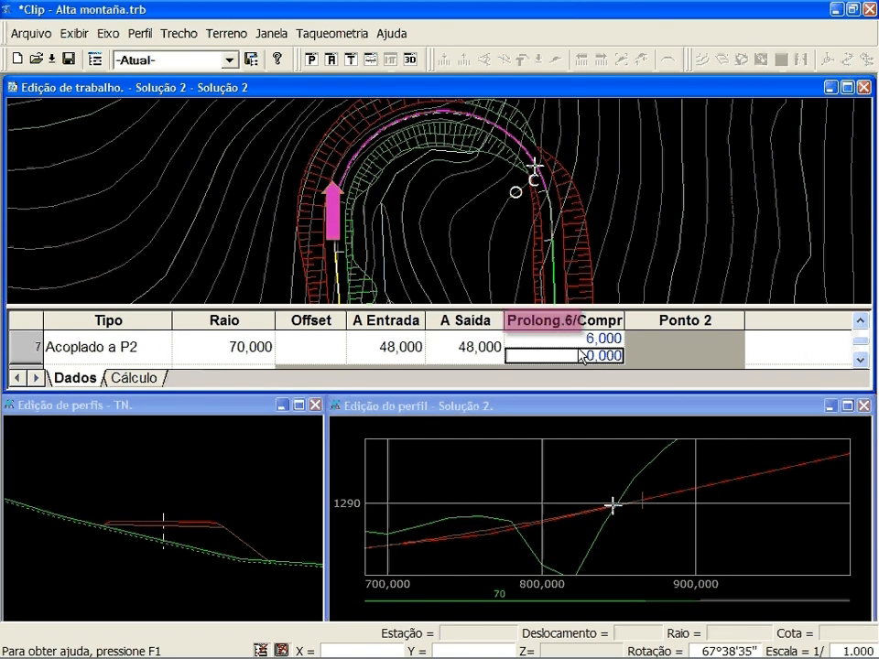
{"action": "left_click", "coordinate": [580, 340]}
{"action": "type", "text": "7"}
{"action": "key", "text": "Return"}
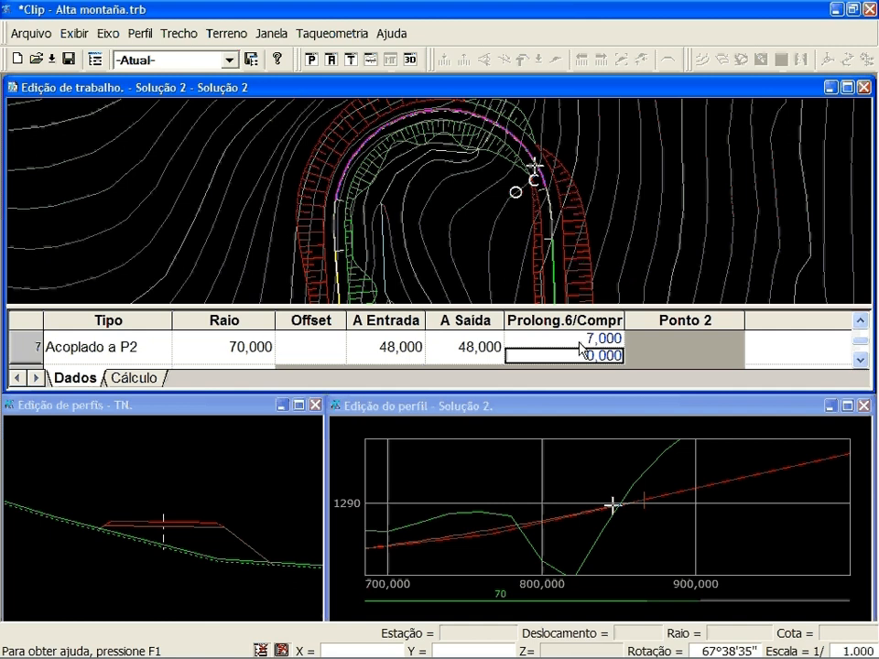
{"action": "left_click", "coordinate": [560, 414]}
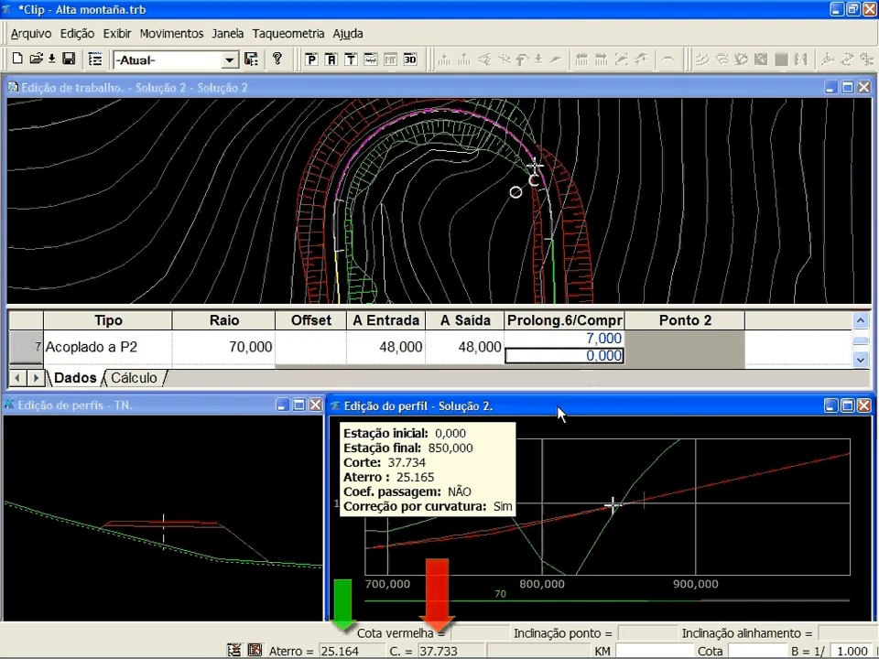
- Capture grade line vertex 3 at station 776,165 and raise it to elevation 1.287,587, rechecking the volumes up to station 850
{"action": "middle_click", "coordinate": [493, 546]}
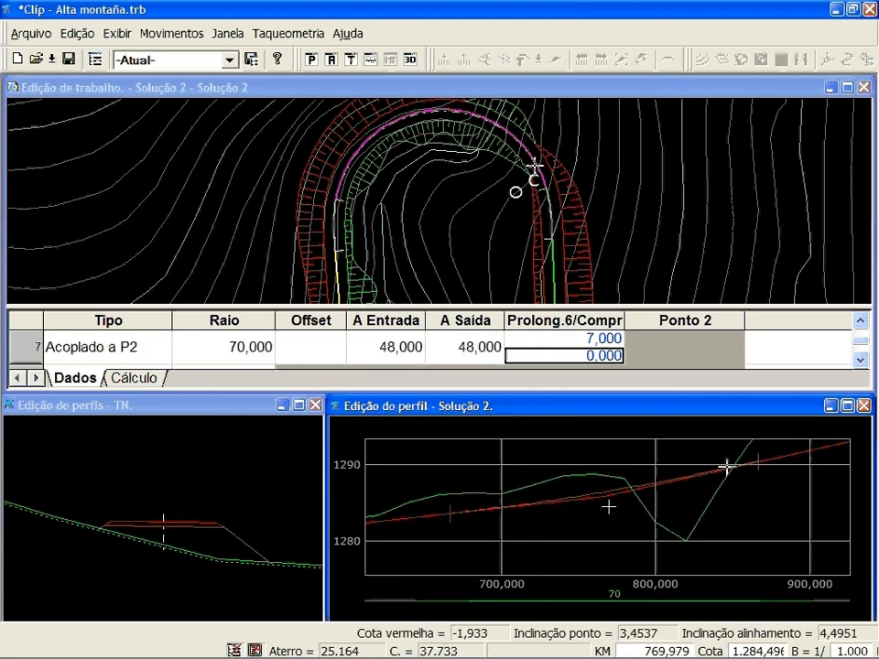
{"action": "left_click", "coordinate": [608, 506]}
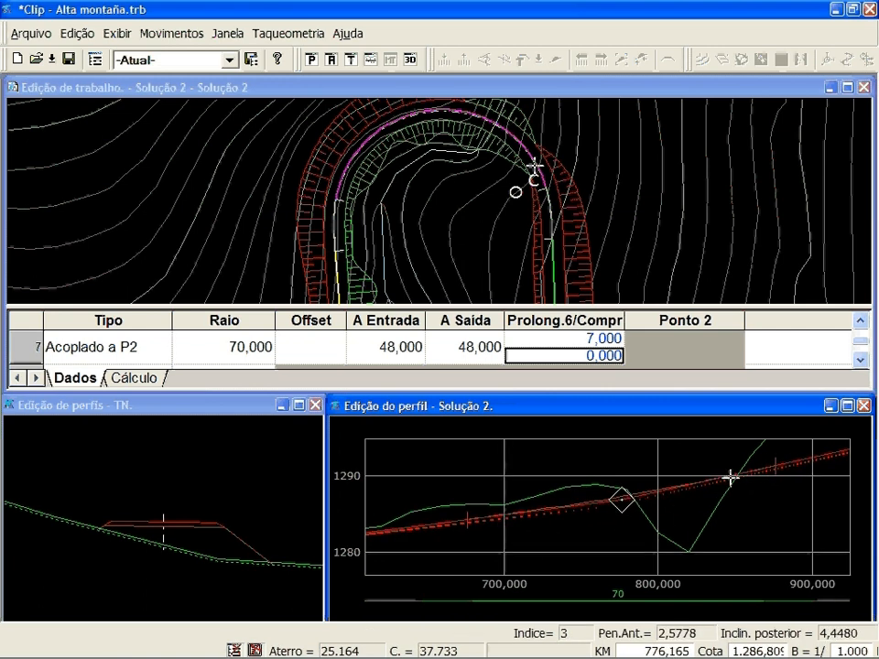
{"action": "mouse_move", "coordinate": [730, 478]}
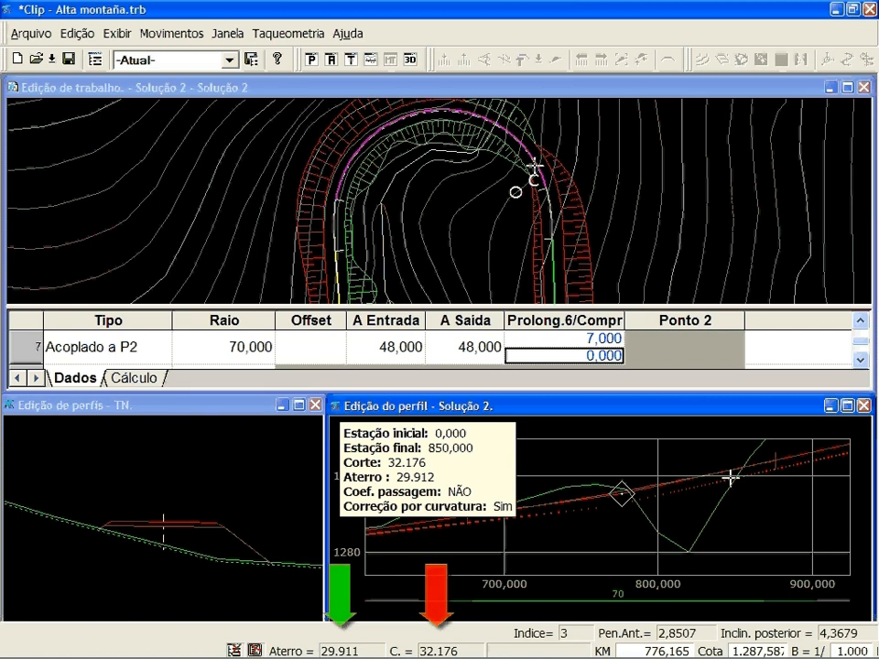
{"action": "left_click", "coordinate": [730, 478]}
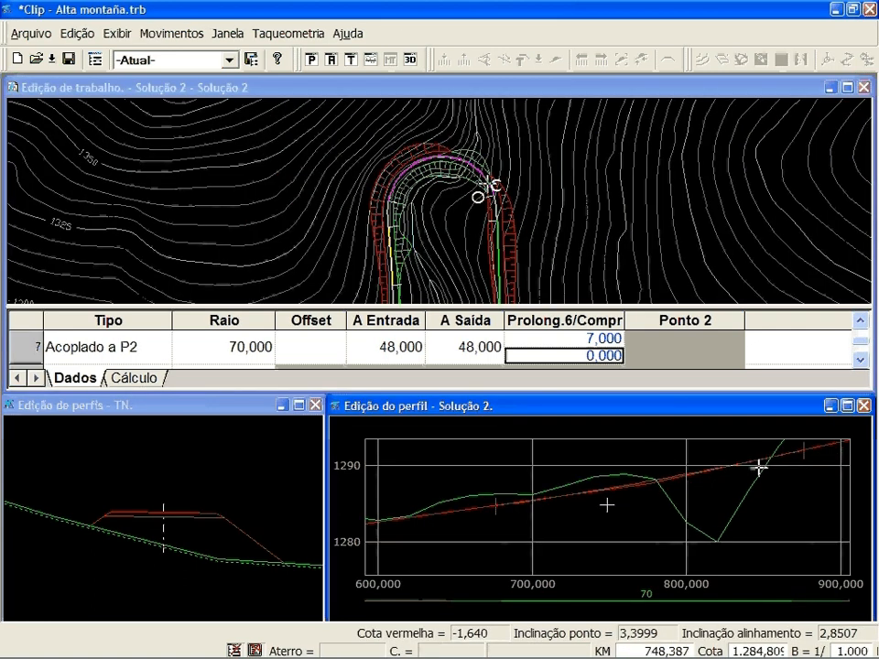
{"action": "scroll", "coordinate": [759, 467], "scroll_direction": "down", "scroll_amount": 1}
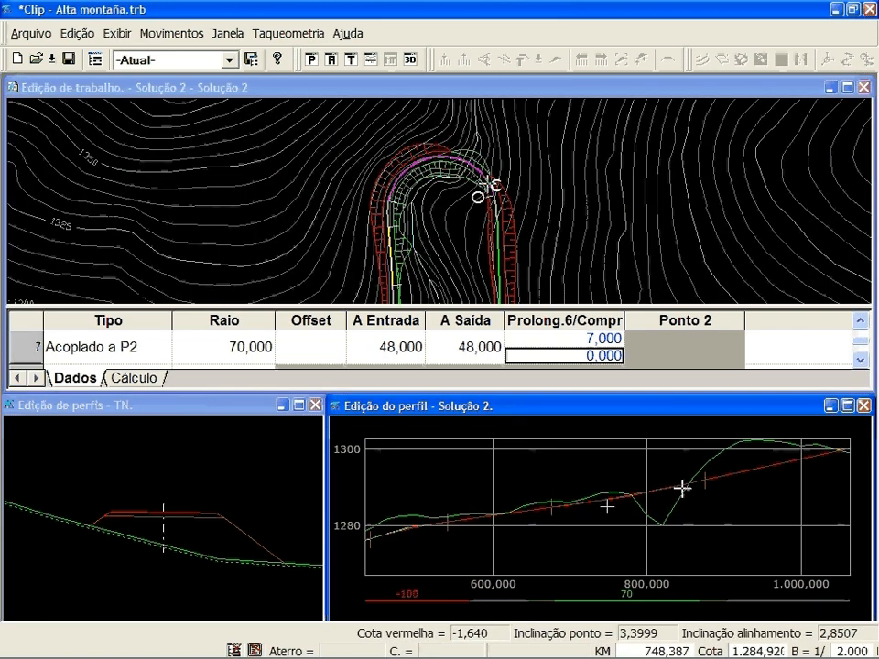